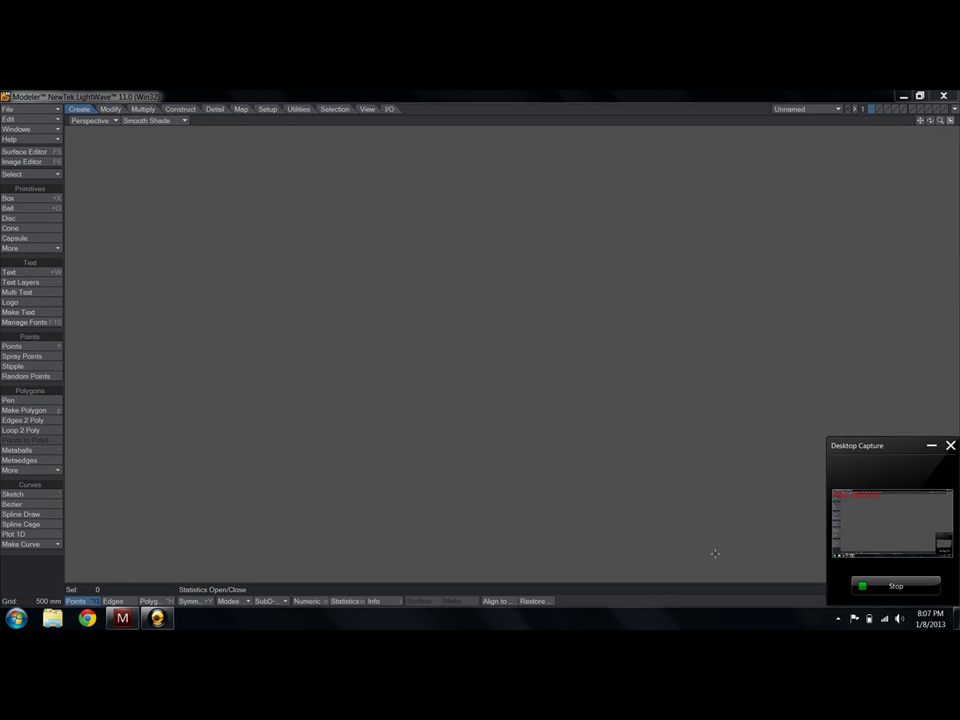
Browse the Modify, Multiply, Construct and Detail toolbars
{"action": "left_click", "coordinate": [624, 94]}
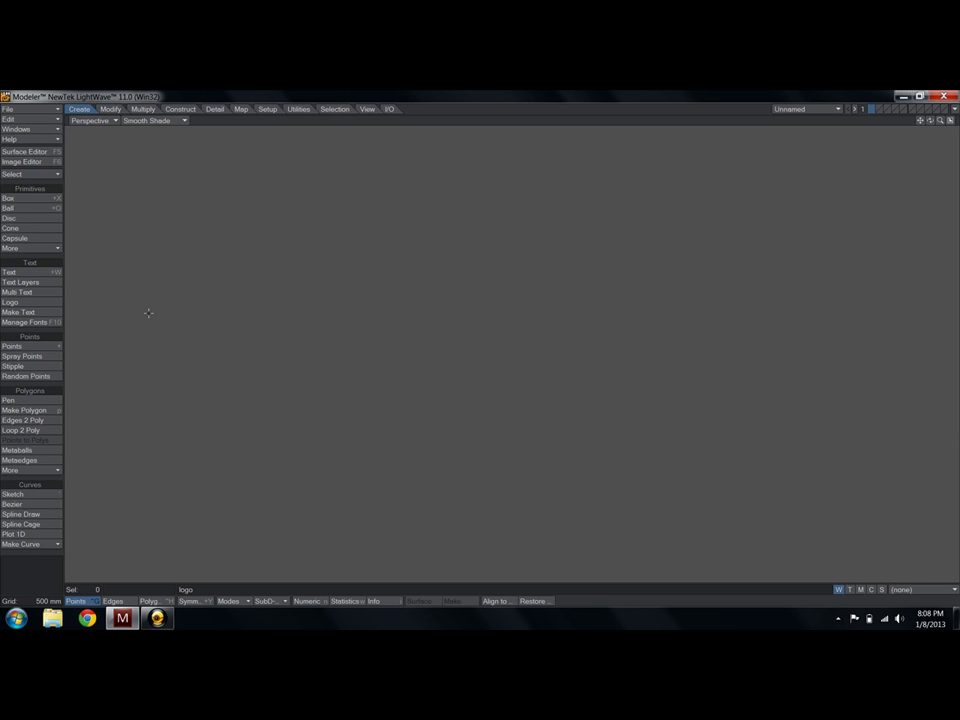
{"action": "left_click", "coordinate": [111, 109]}
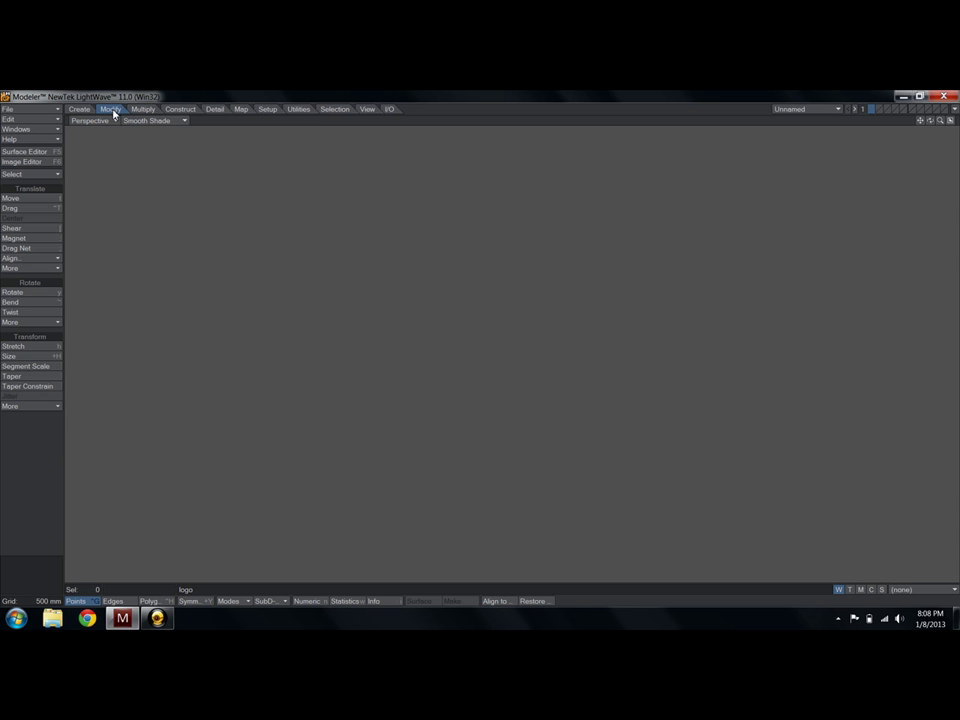
{"action": "left_click", "coordinate": [142, 109]}
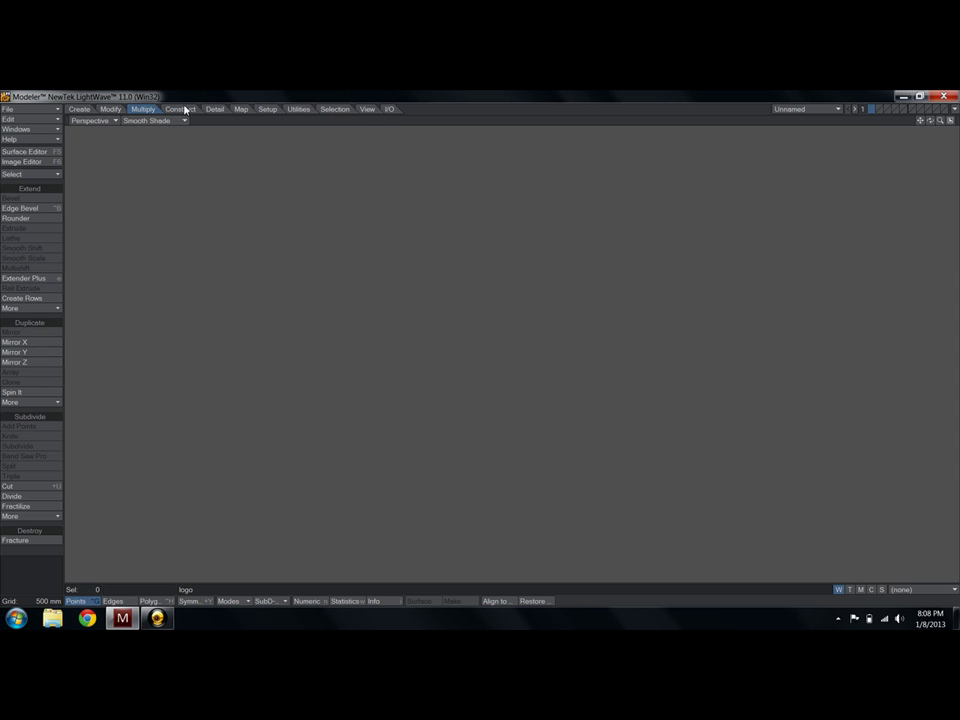
{"action": "left_click", "coordinate": [186, 109]}
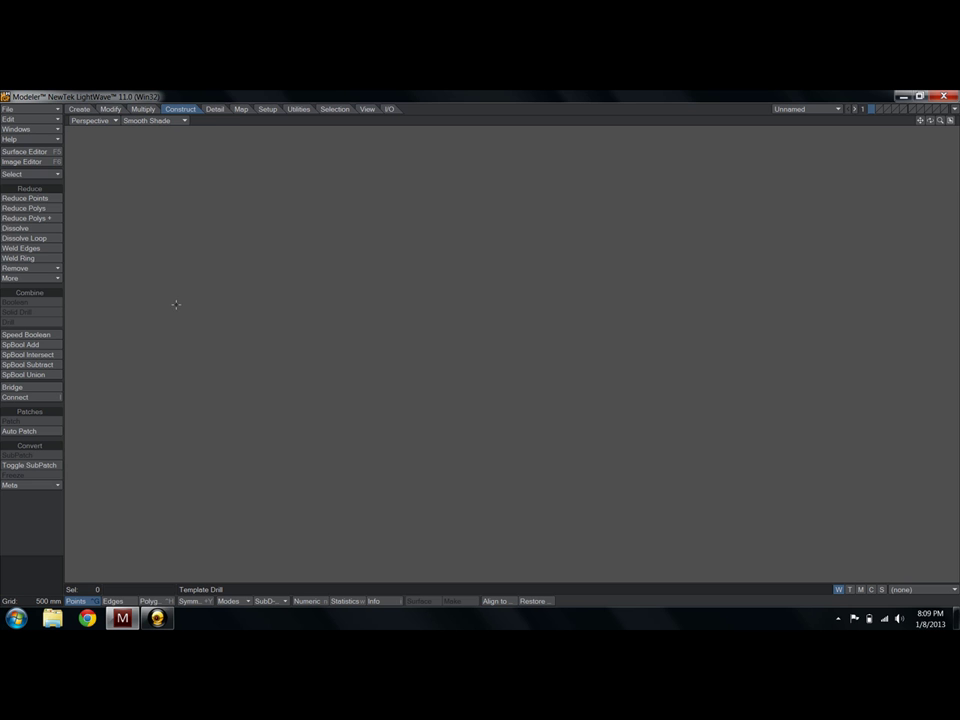
{"action": "left_click", "coordinate": [218, 111]}
Tour the Map, Setup, Utilities, Selection and View toolbars, ending on I/O
{"action": "left_click", "coordinate": [242, 111]}
{"action": "left_click", "coordinate": [271, 112]}
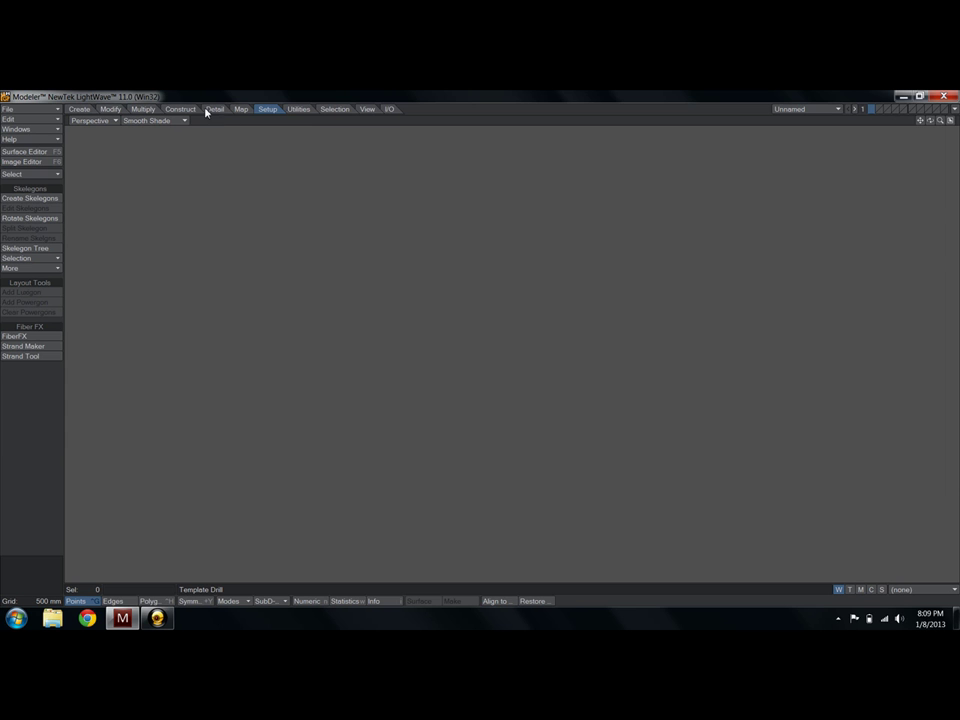
{"action": "left_click", "coordinate": [297, 110]}
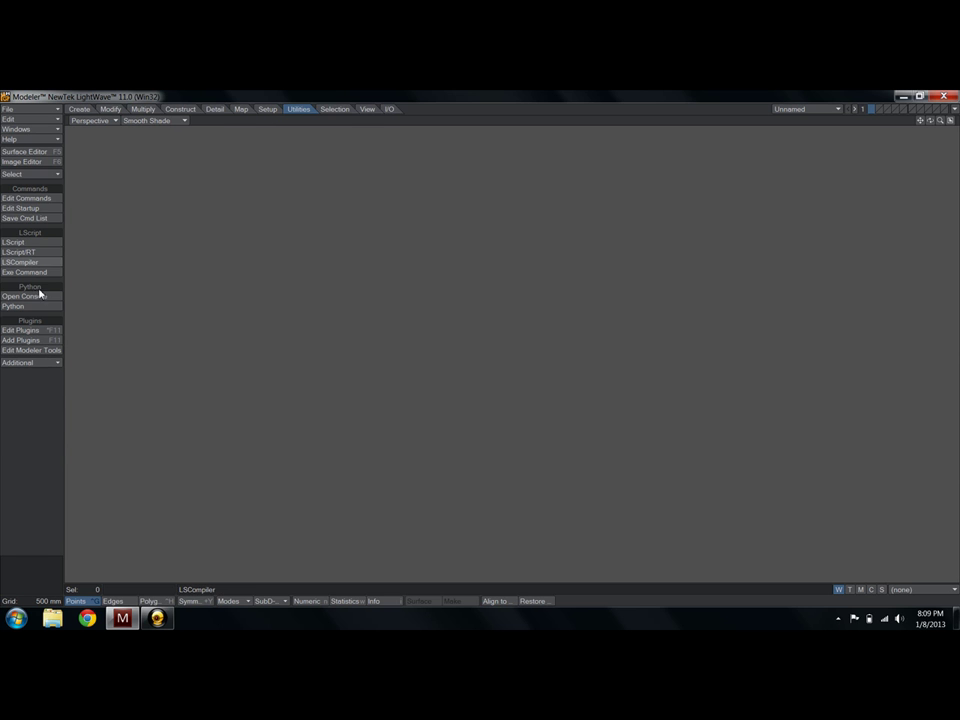
{"action": "left_click", "coordinate": [336, 109]}
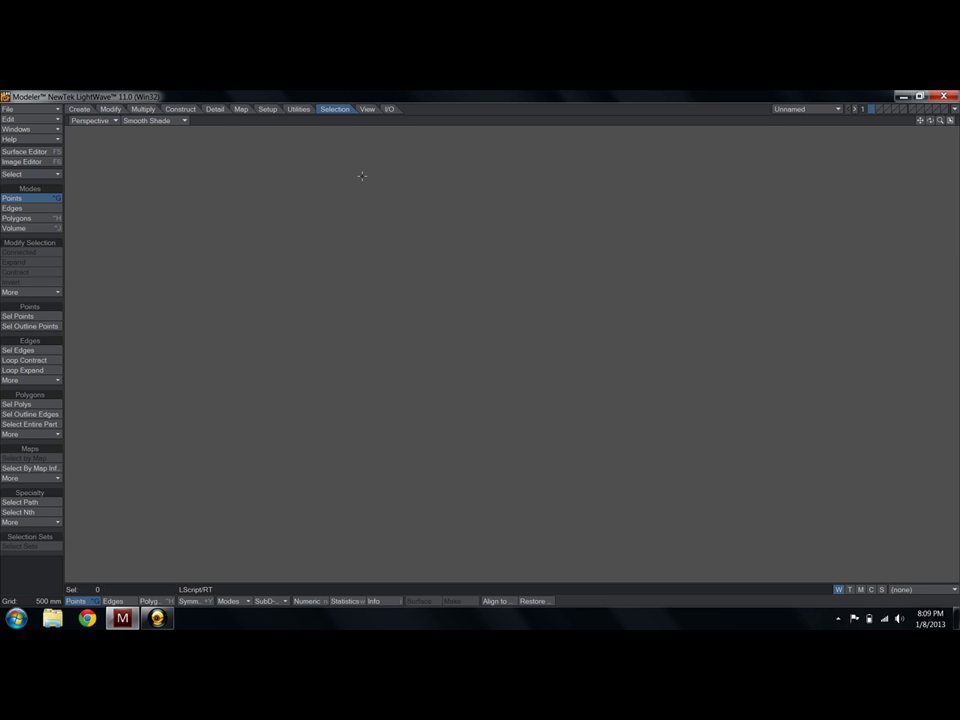
{"action": "left_click", "coordinate": [369, 110]}
{"action": "left_click", "coordinate": [389, 110]}
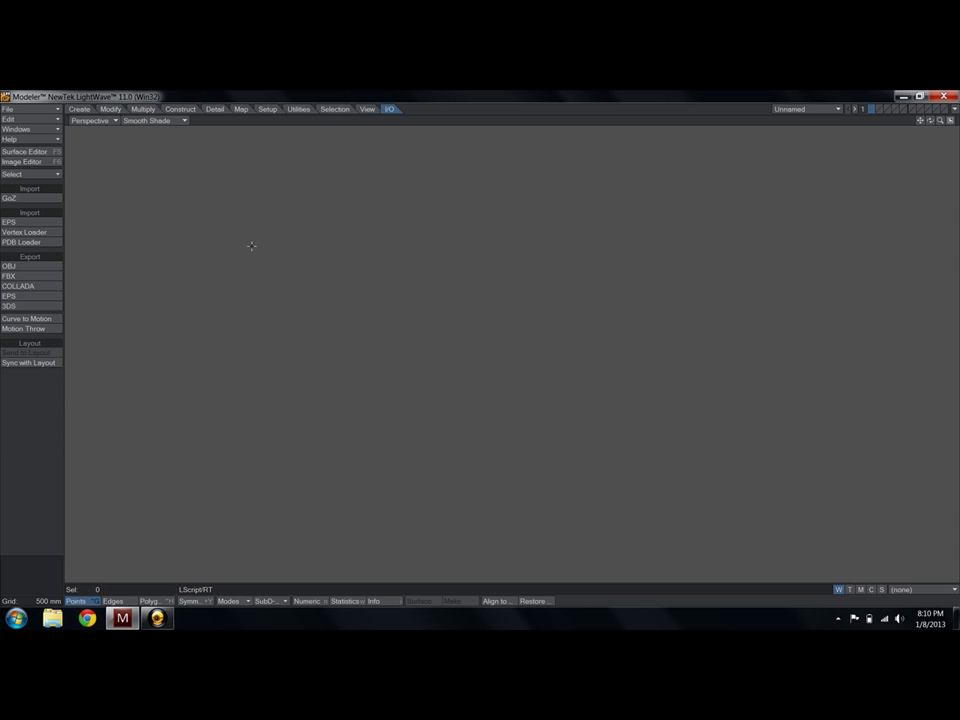
Create a default box at the centre, fit the view and zoom out to a 50 mm grid
{"action": "left_click", "coordinate": [77, 109]}
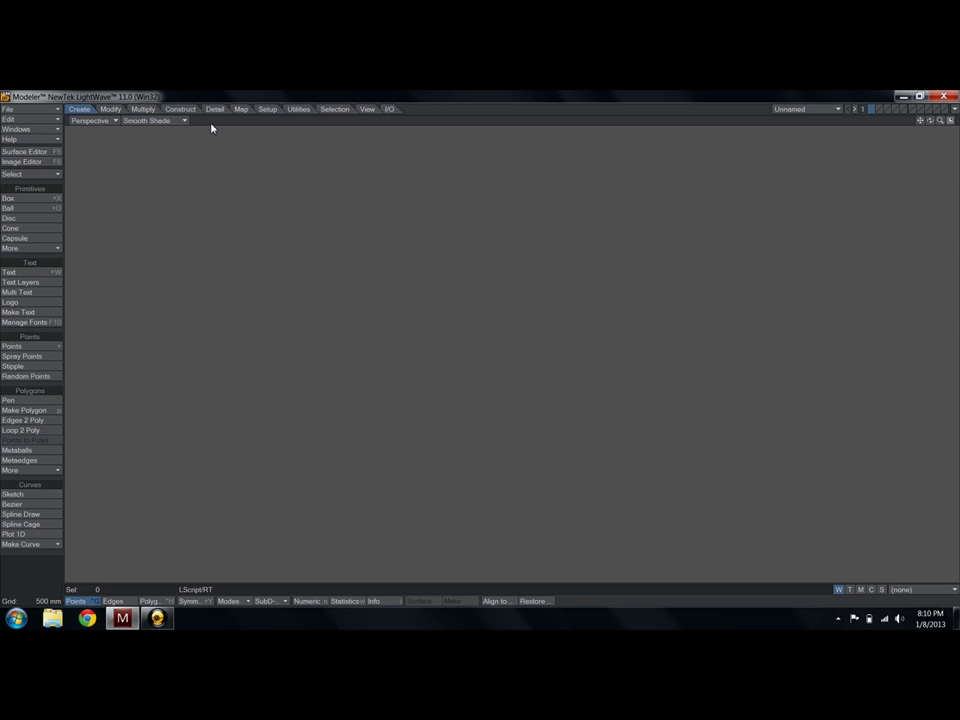
{"action": "left_click", "coordinate": [47, 199]}
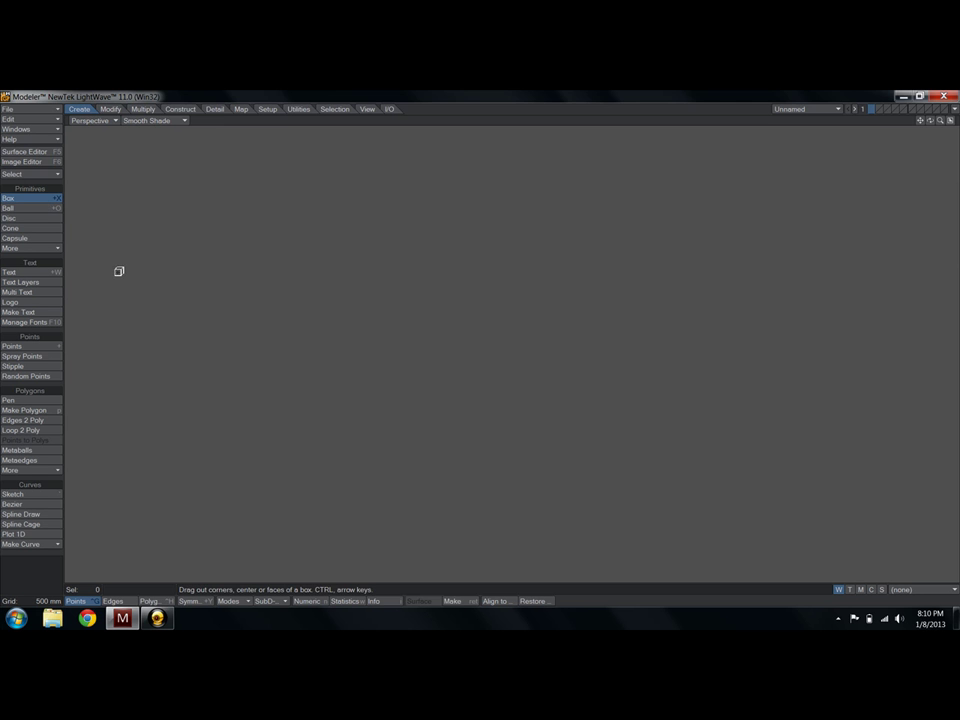
{"action": "key", "text": "n"}
{"action": "key", "text": "space"}
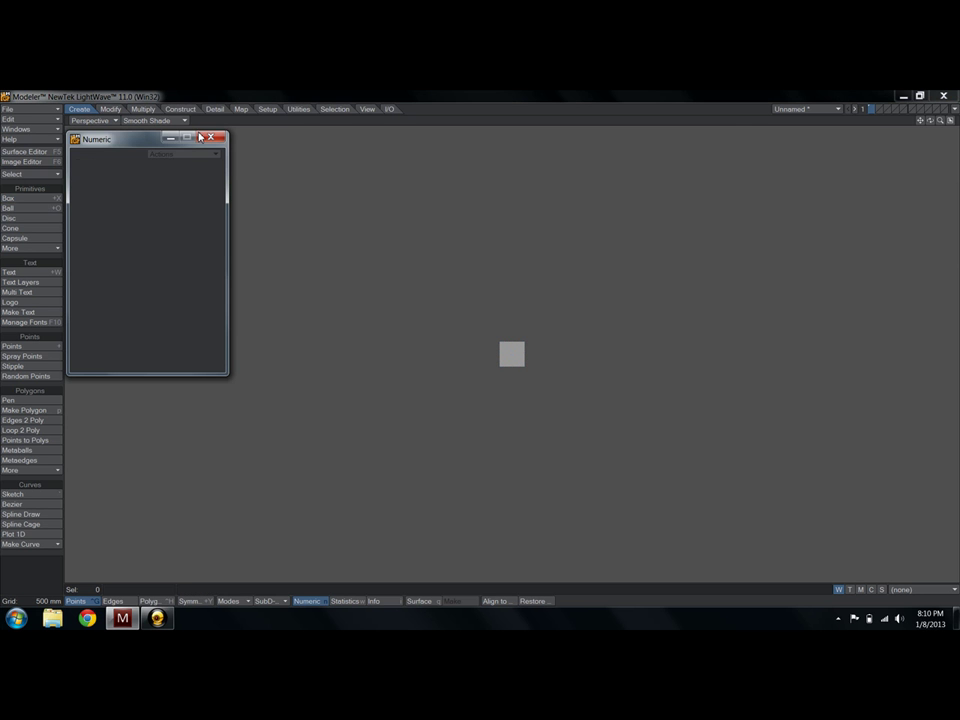
{"action": "key", "text": "n"}
{"action": "key", "text": "a"}
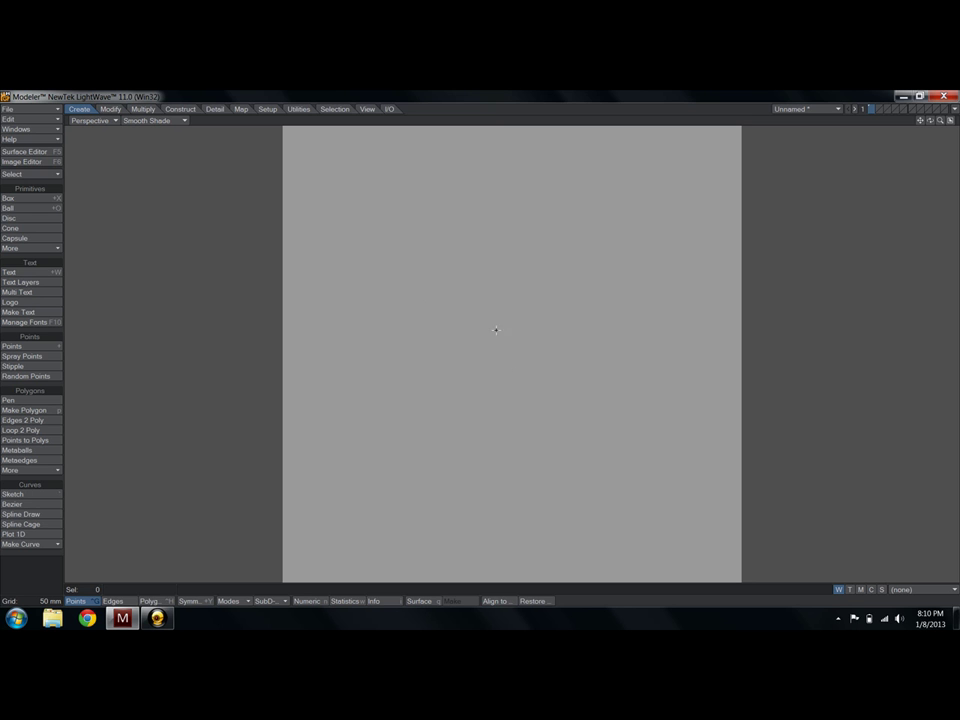
{"action": "scroll", "coordinate": [500, 350], "scroll_direction": "down", "scroll_amount": 2}
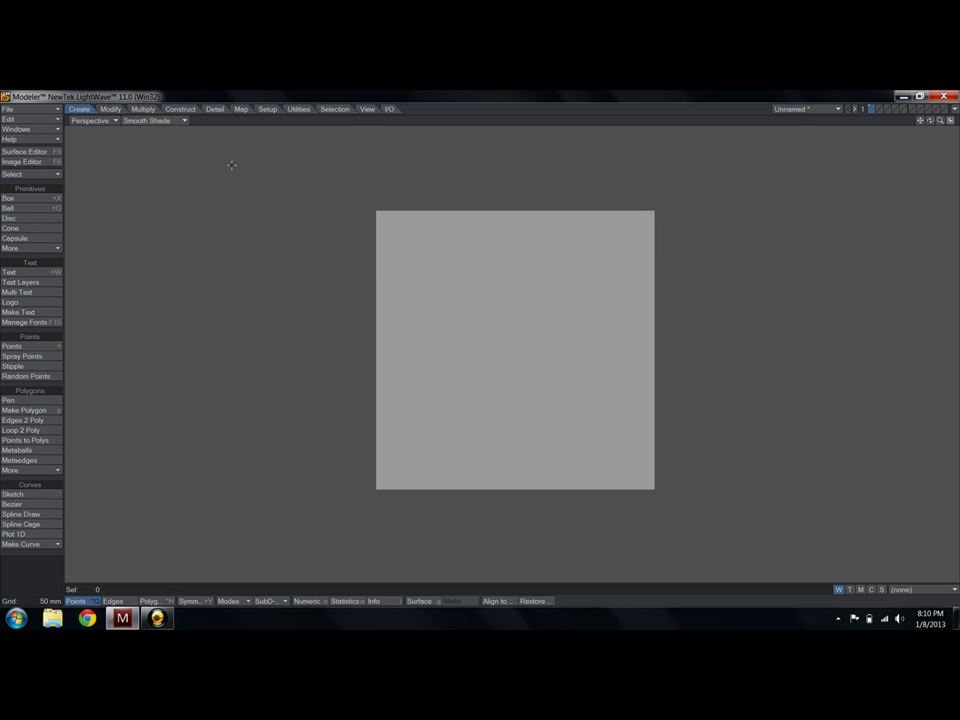
Replace the box with a default 16-tooth gear and fit it in view
{"action": "key", "text": "Delete"}
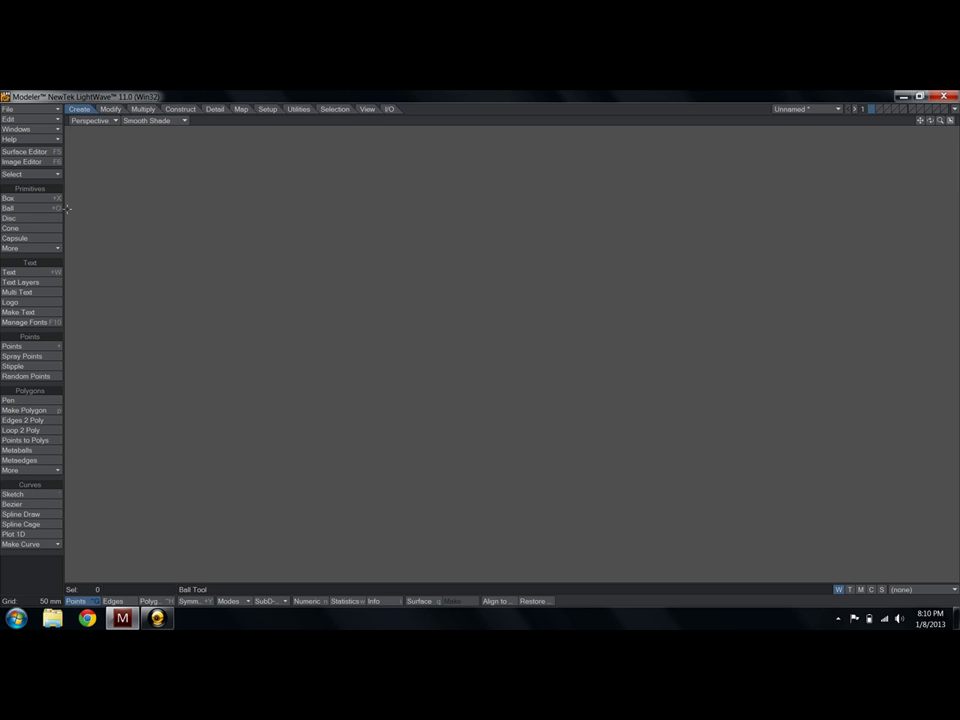
{"action": "left_click", "coordinate": [15, 251]}
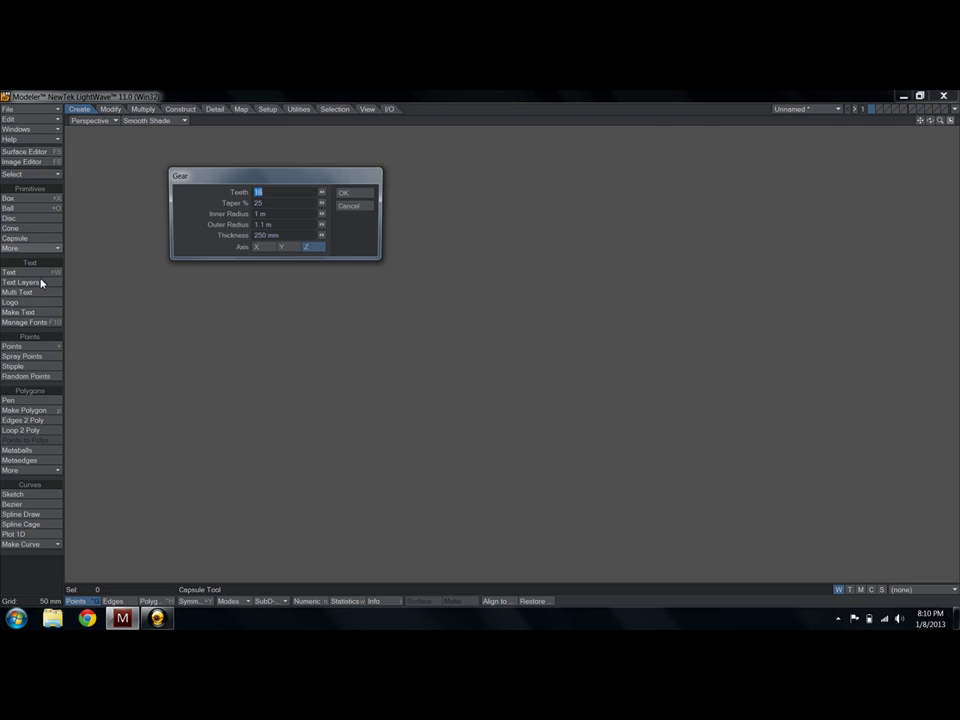
{"action": "key", "text": "Return"}
{"action": "left_click", "coordinate": [184, 240]}
{"action": "key", "text": "a"}
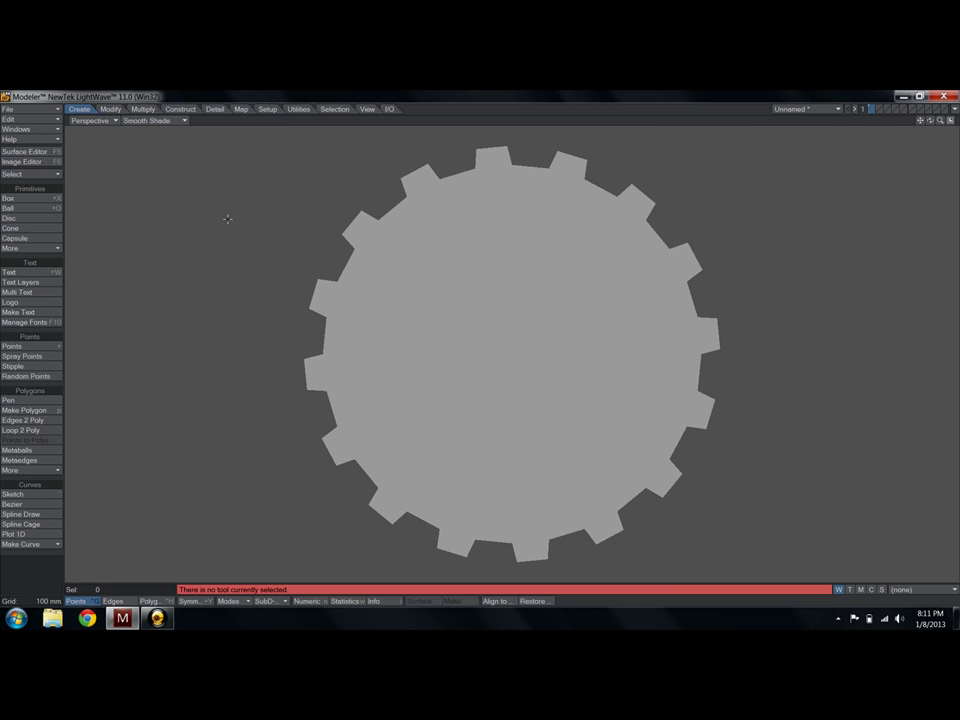
View the gear from Front, Back, Right, Left, Top and Bottom, then return to Perspective
{"action": "left_click", "coordinate": [92, 120]}
{"action": "left_click", "coordinate": [106, 143]}
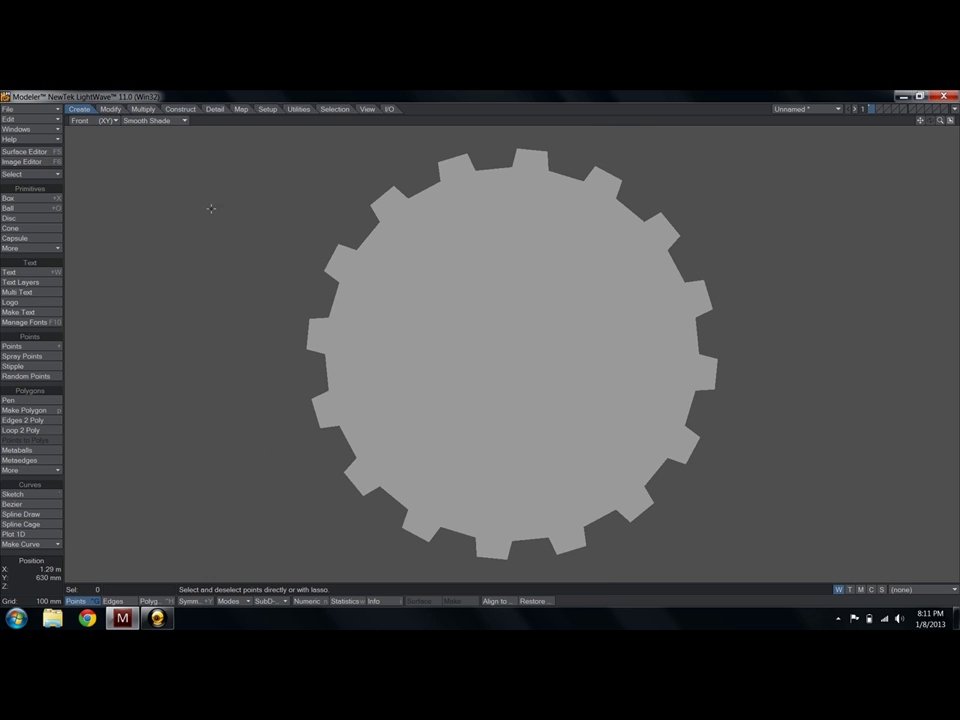
{"action": "left_click", "coordinate": [82, 120]}
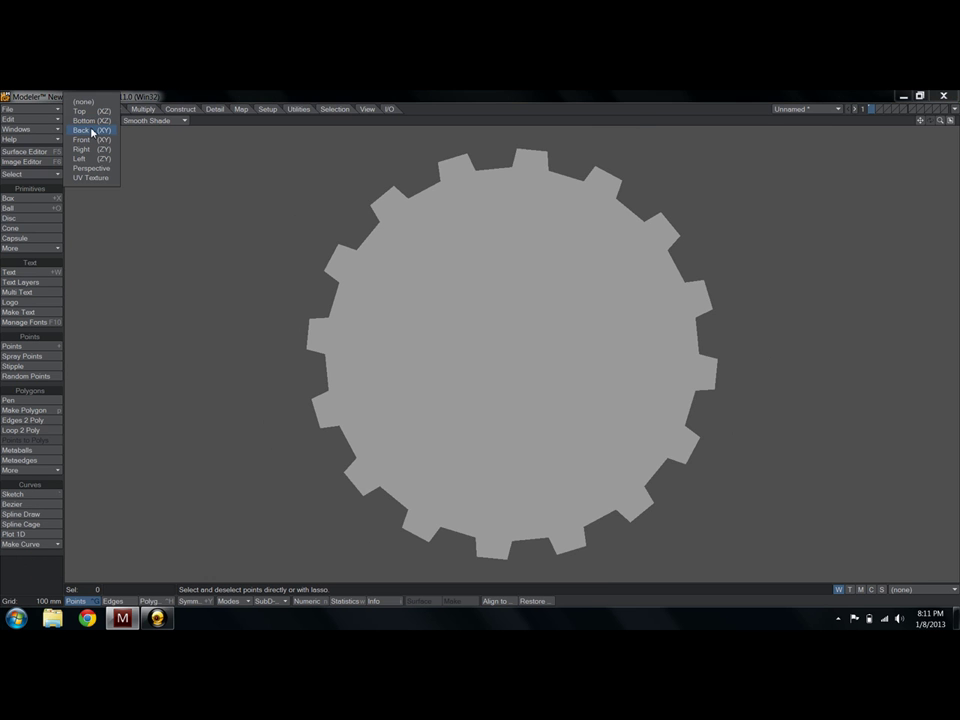
{"action": "left_click", "coordinate": [92, 129]}
{"action": "left_click", "coordinate": [94, 124]}
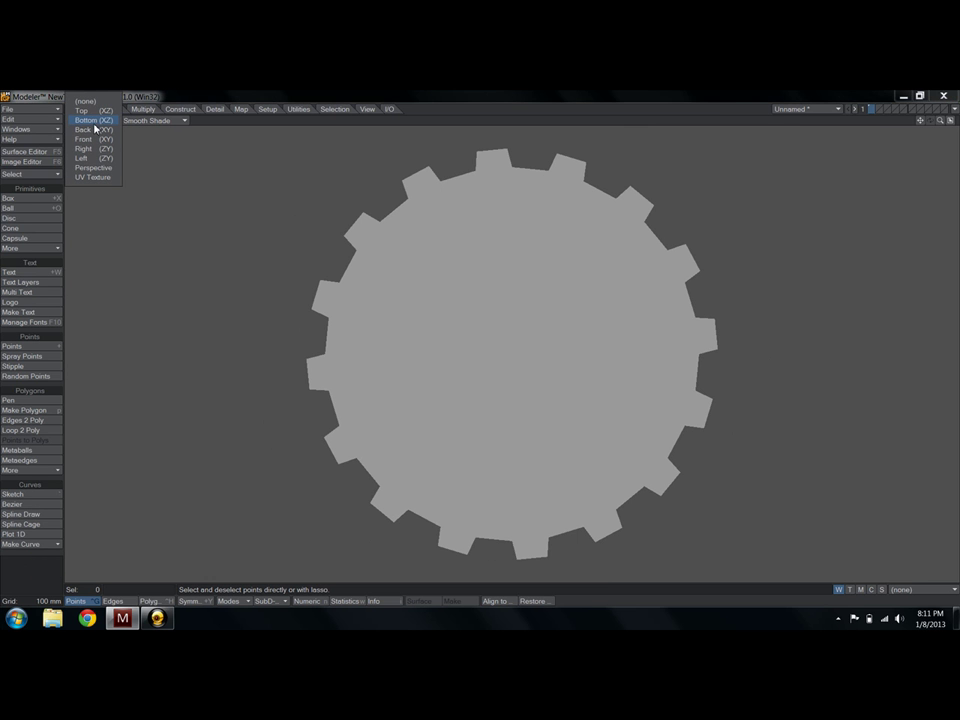
{"action": "left_click", "coordinate": [94, 149]}
{"action": "left_click", "coordinate": [94, 124]}
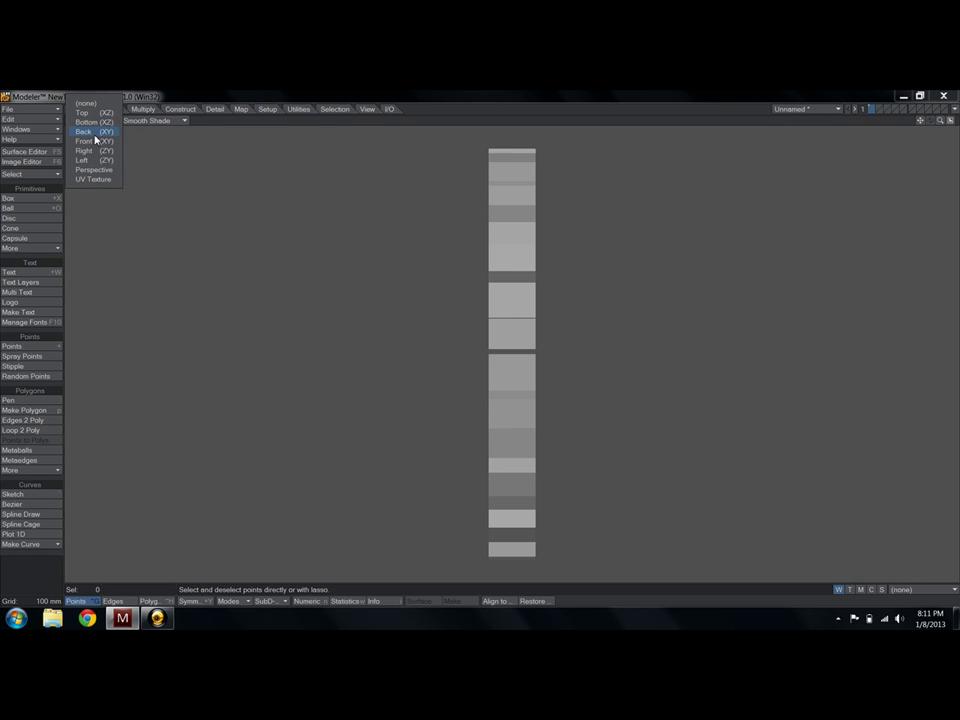
{"action": "left_click", "coordinate": [92, 160]}
{"action": "left_click", "coordinate": [94, 121]}
{"action": "left_click", "coordinate": [95, 113]}
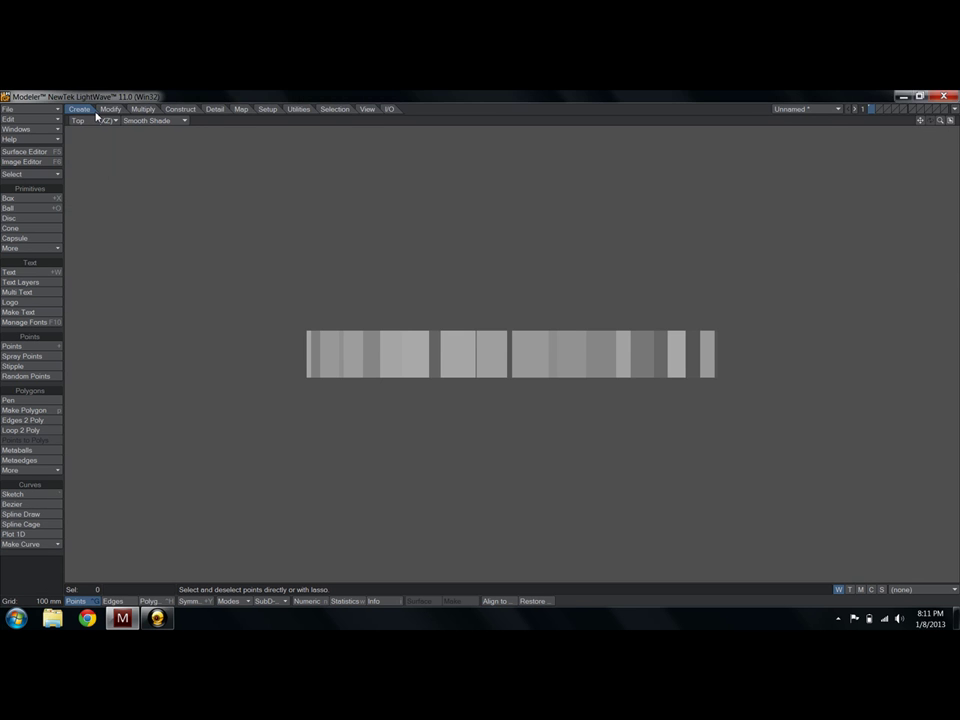
{"action": "left_click", "coordinate": [96, 120]}
{"action": "left_click", "coordinate": [94, 131]}
{"action": "left_click", "coordinate": [90, 121]}
{"action": "left_click", "coordinate": [108, 171]}
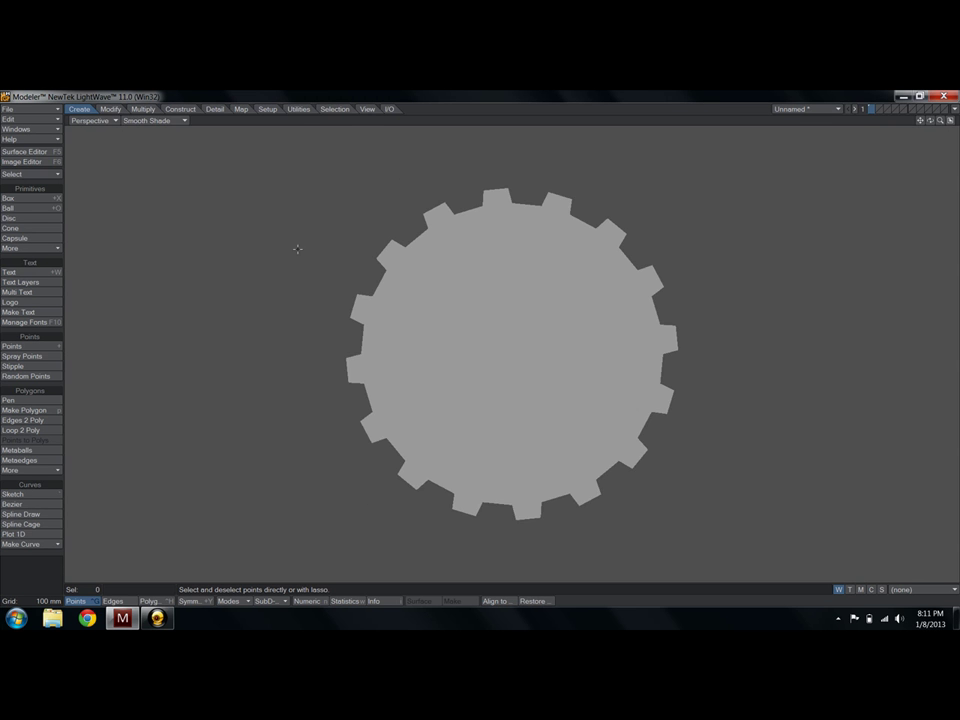
Orbit the gear edge-on and turn on Show Grid in Display Options
{"action": "left_click_drag", "start_coordinate": [420, 300], "coordinate": [505, 343], "text": "alt"}
{"action": "key", "text": "d"}
{"action": "left_click", "coordinate": [508, 426]}
{"action": "key", "text": "d"}
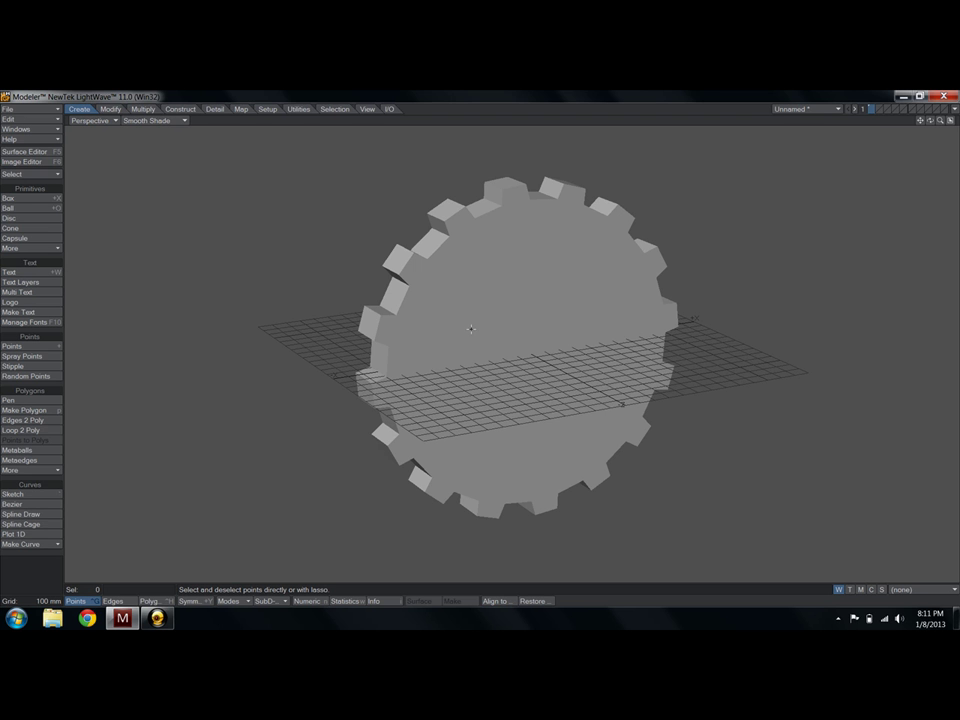
Switch to the Double Vertical viewport layout and fit both views to the gear
{"action": "key", "text": "d"}
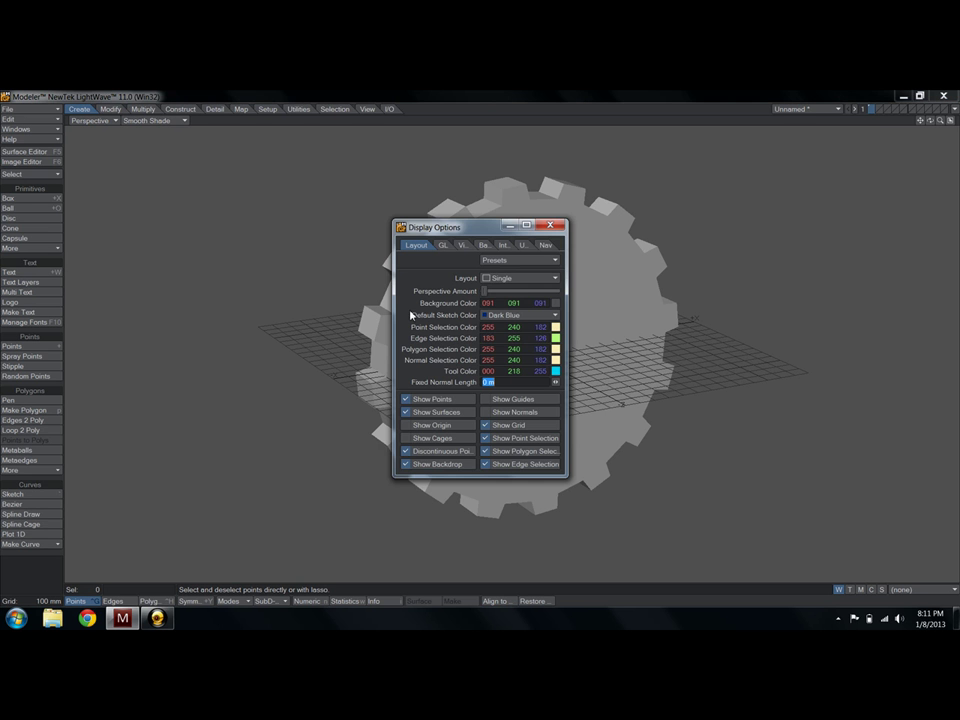
{"action": "left_click", "coordinate": [504, 279]}
{"action": "left_click", "coordinate": [503, 288]}
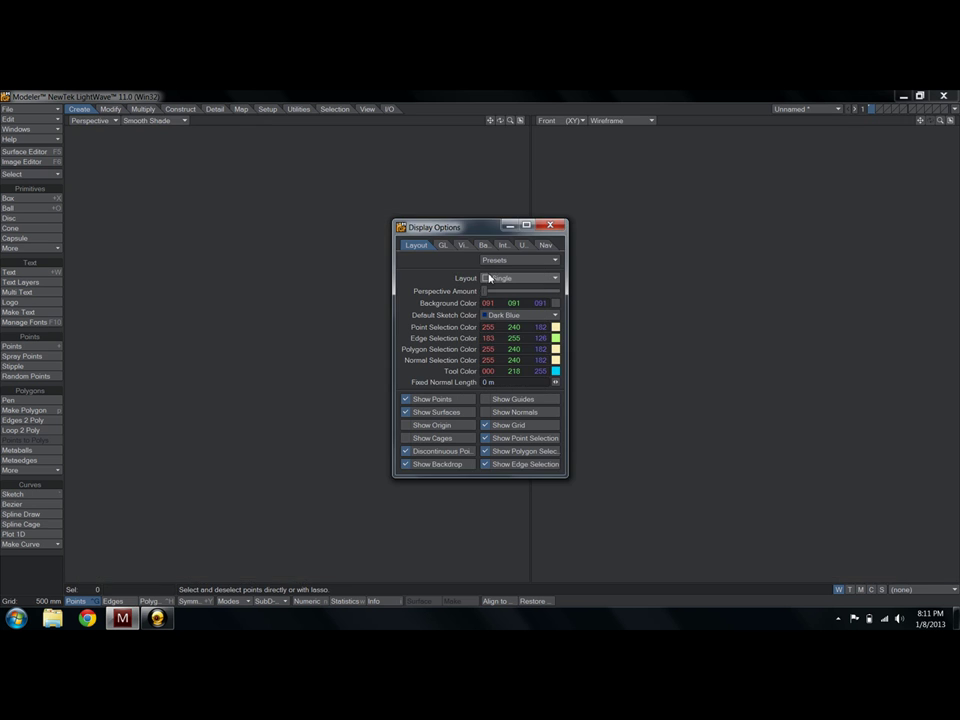
{"action": "left_click_drag", "start_coordinate": [474, 229], "coordinate": [274, 223]}
{"action": "left_click", "coordinate": [315, 273]}
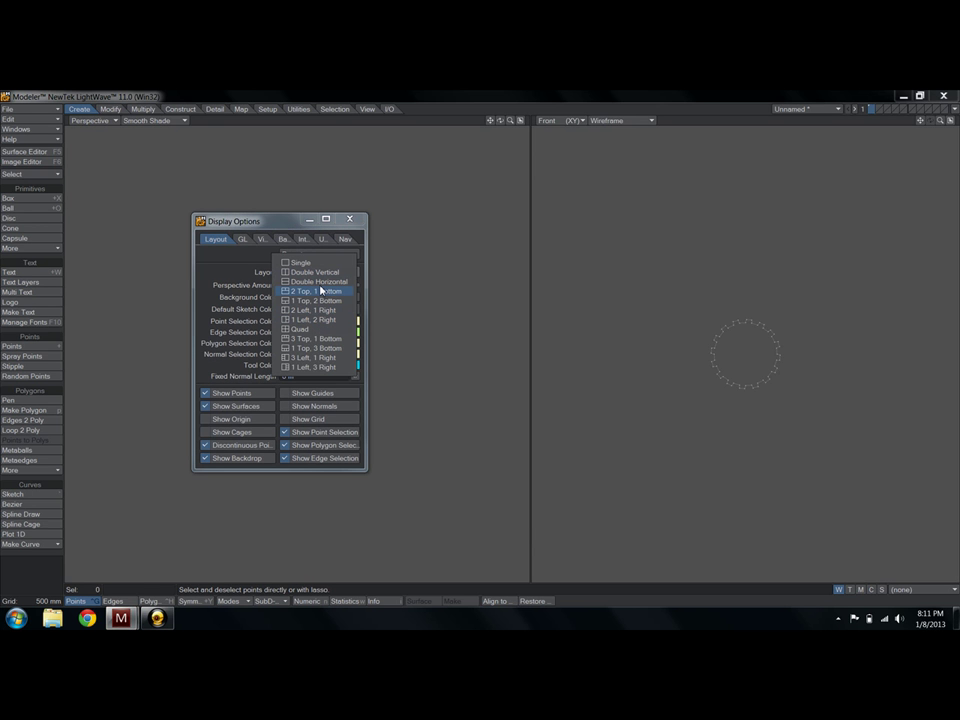
{"action": "left_click", "coordinate": [316, 274]}
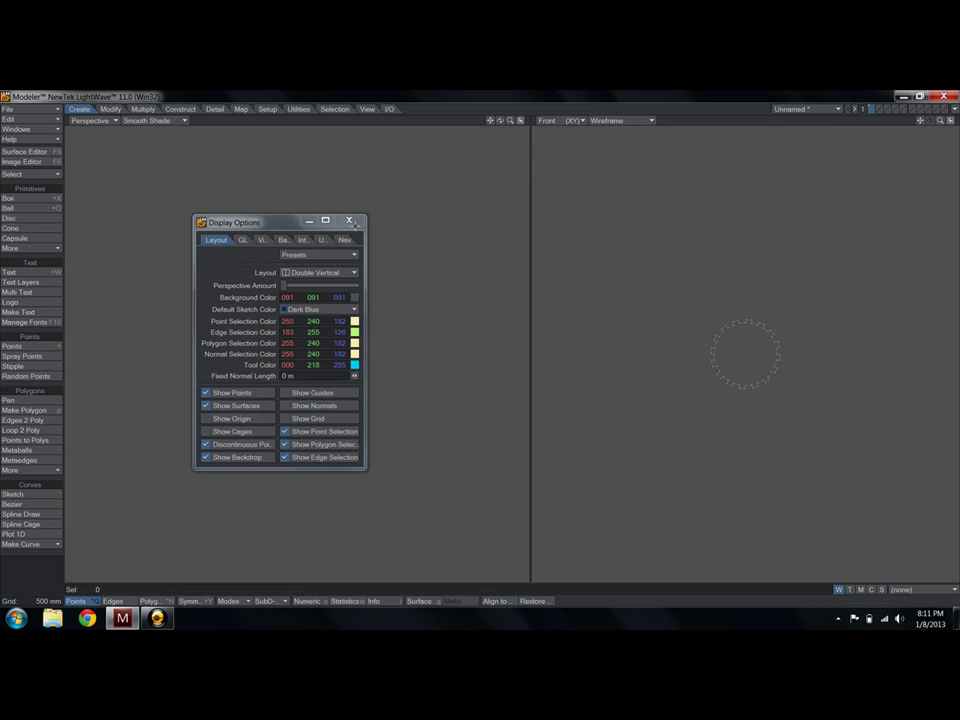
{"action": "left_click", "coordinate": [349, 219]}
{"action": "key", "text": "a"}
{"action": "left_click_drag", "start_coordinate": [233, 291], "coordinate": [381, 321], "text": "alt"}
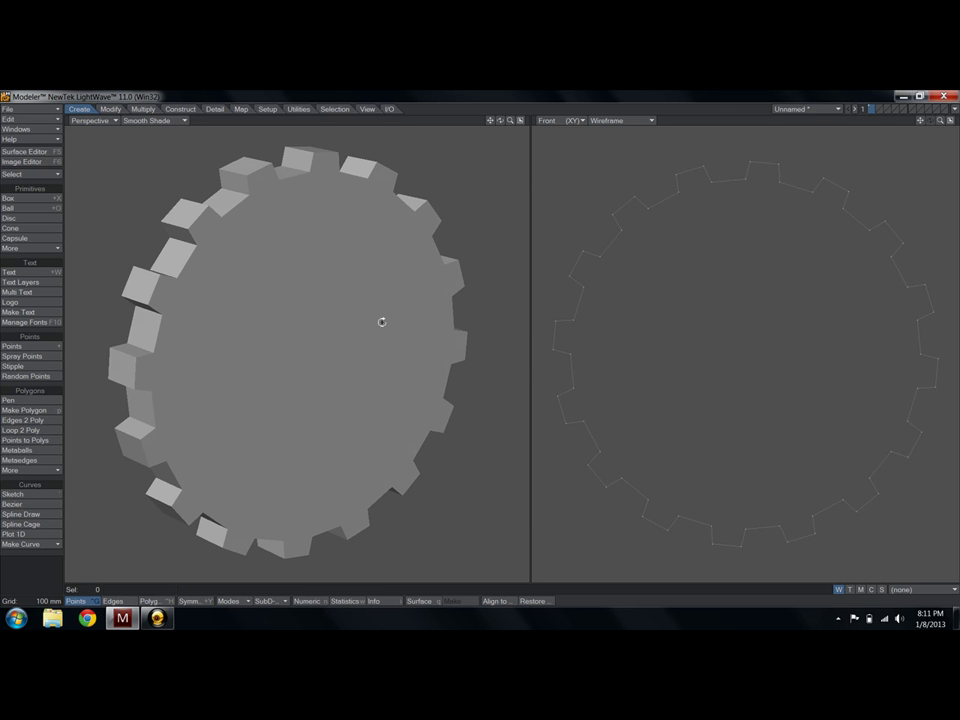
Set the Front view to Smooth Shade, then select and nudge the gear's front polygon
{"action": "left_click", "coordinate": [605, 120]}
{"action": "left_click", "coordinate": [602, 177]}
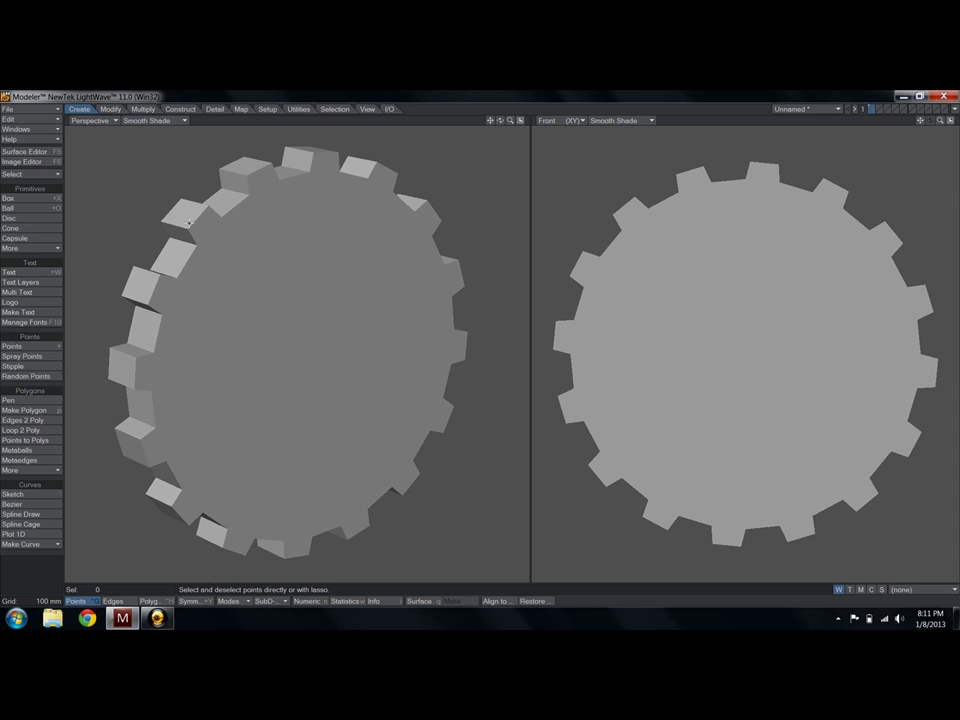
{"action": "key", "text": "ctrl+h"}
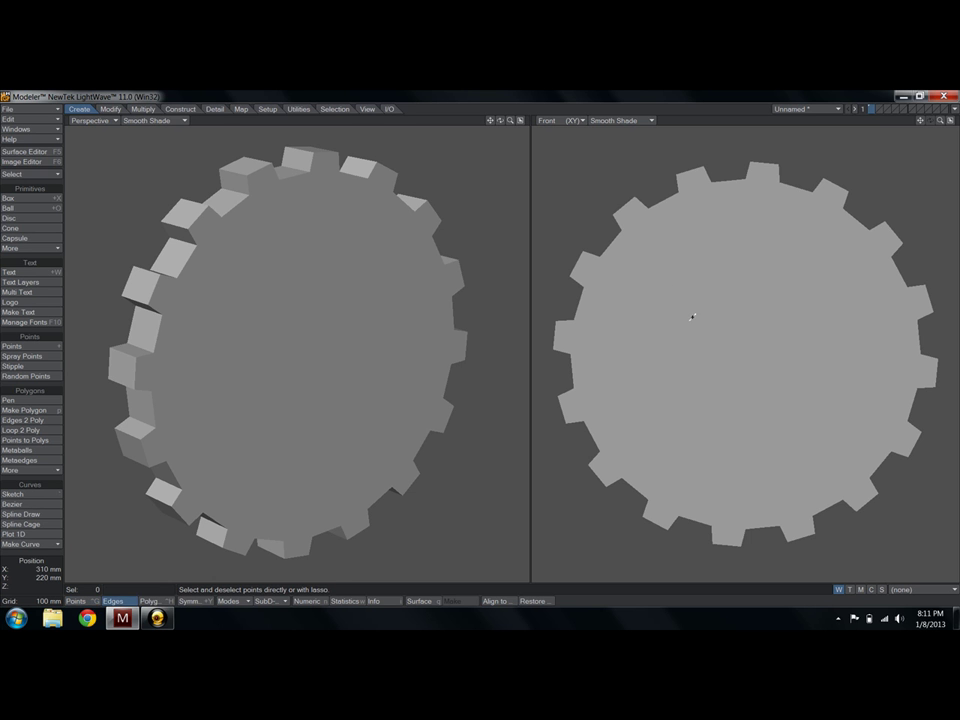
{"action": "left_click", "coordinate": [693, 305]}
{"action": "left_click_drag", "start_coordinate": [375, 306], "coordinate": [450, 340], "text": "alt"}
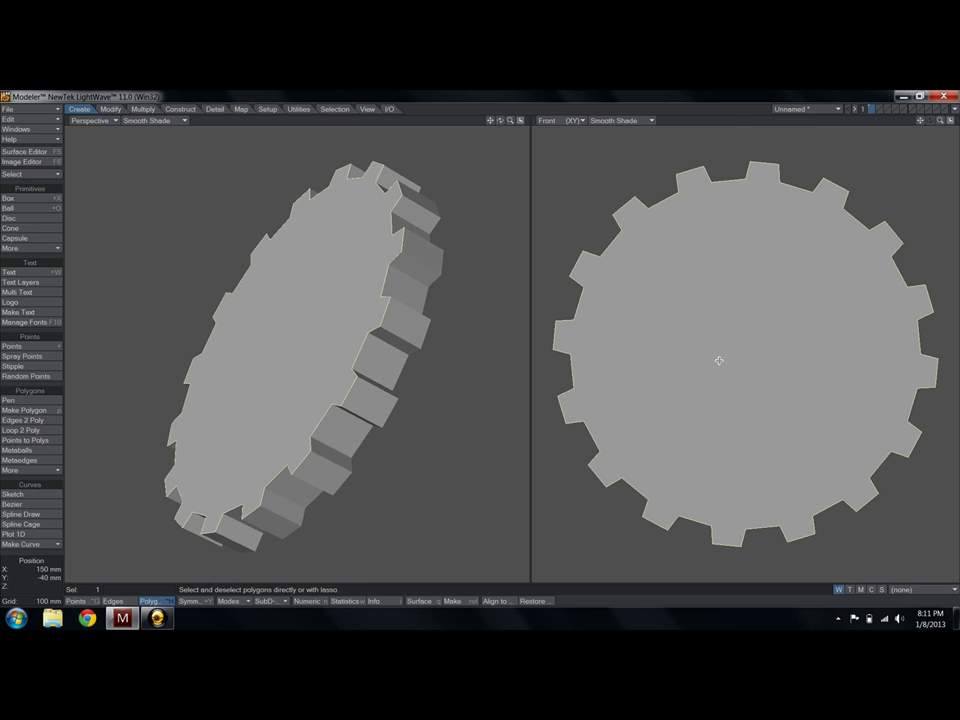
{"action": "key", "text": "t"}
{"action": "mouse_move", "coordinate": [720, 360]}
{"action": "left_mouse_down"}
{"action": "mouse_move", "coordinate": [690, 340]}
{"action": "mouse_move", "coordinate": [735, 375]}
{"action": "mouse_move", "coordinate": [709, 358]}
{"action": "left_mouse_up"}
{"action": "key", "text": "slash"}
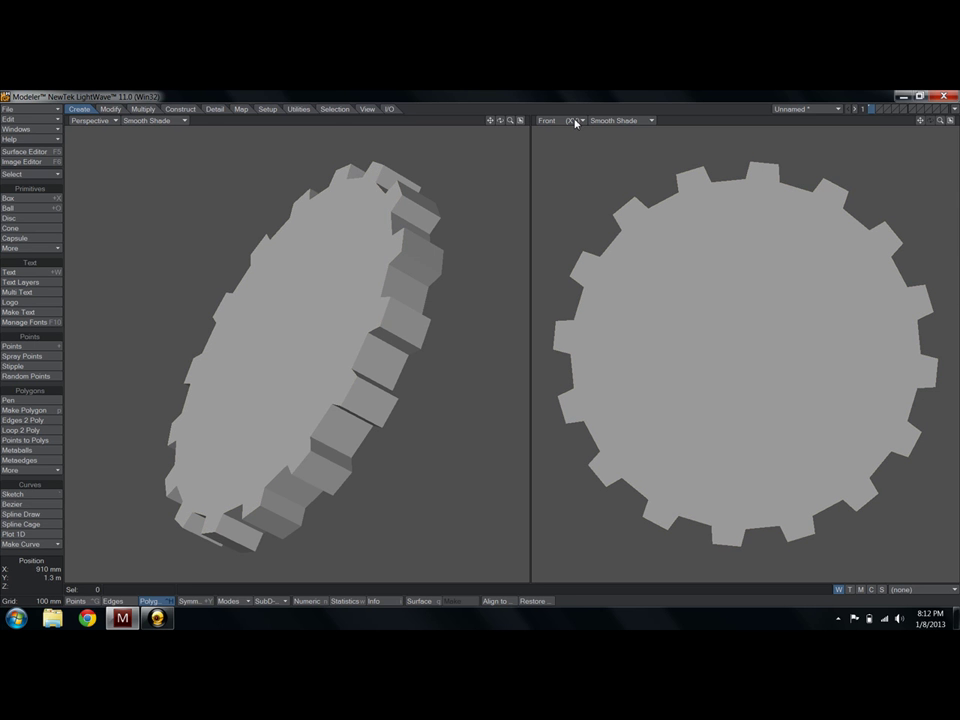
Try maximizing the Front and Perspective views, restoring the two-view layout each time
{"action": "left_click", "coordinate": [950, 120]}
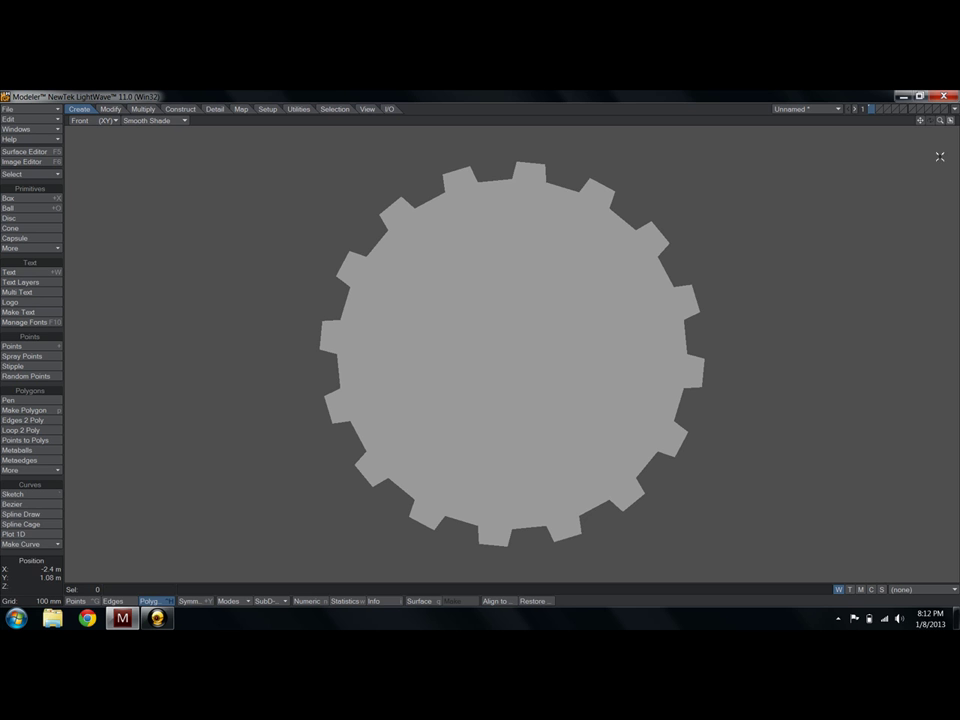
{"action": "left_click", "coordinate": [951, 121]}
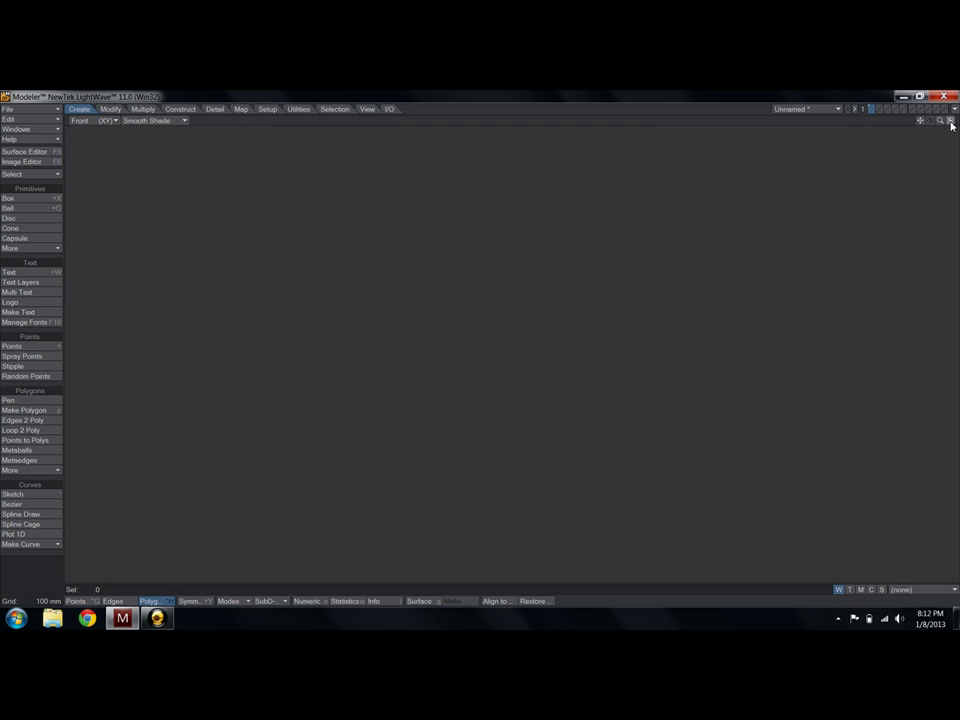
{"action": "left_click", "coordinate": [520, 120]}
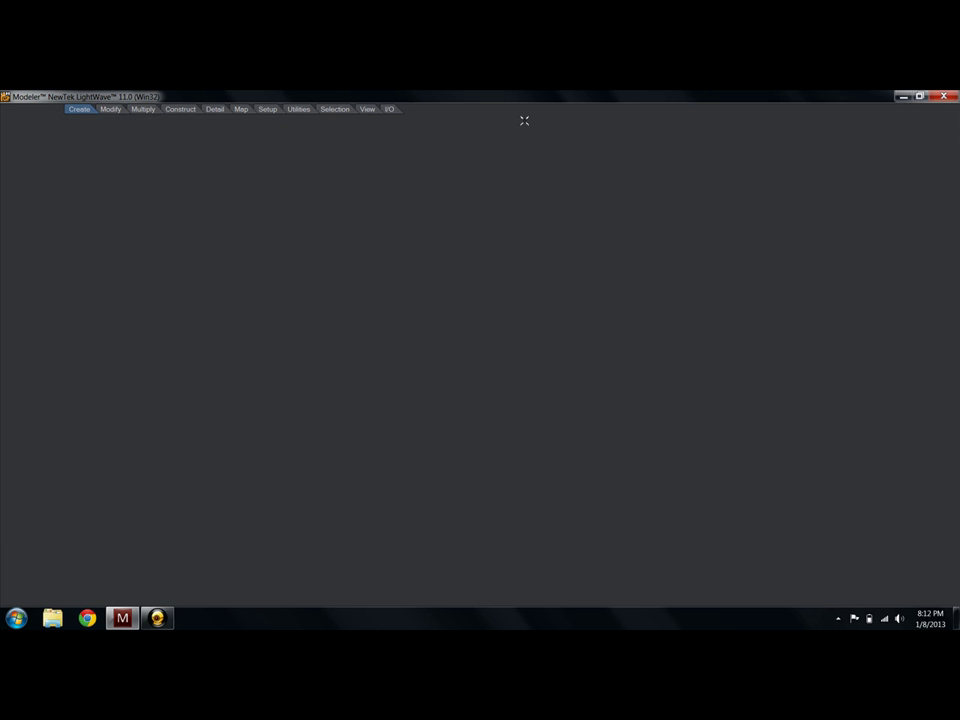
{"action": "left_click", "coordinate": [948, 120]}
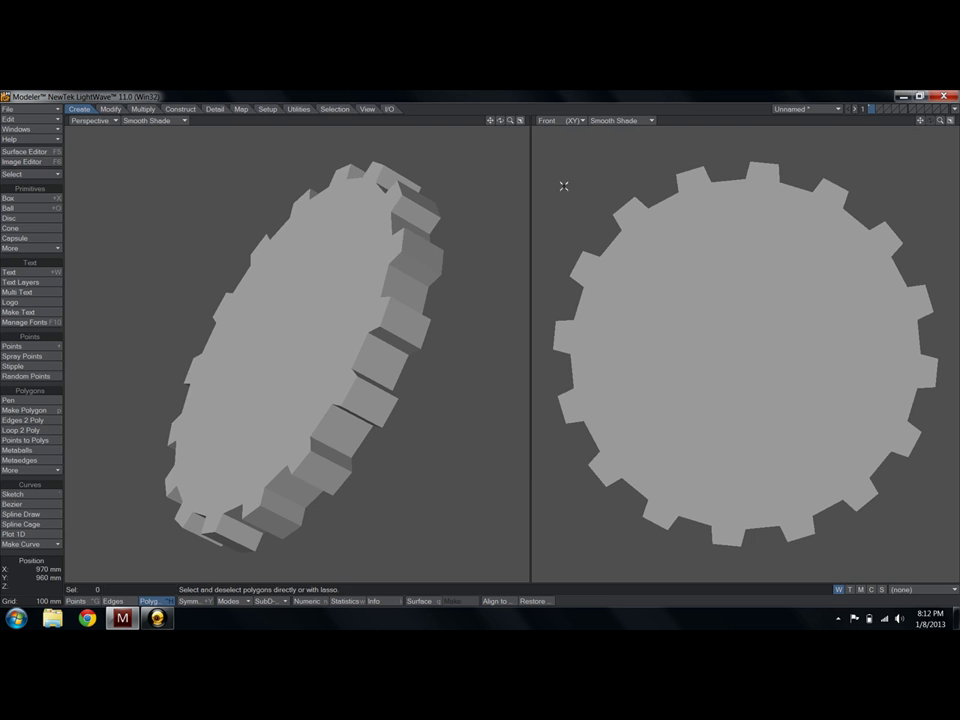
Switch to the 2 Top, 1 Bottom layout and maximize Perspective showing the gear's thickness
{"action": "key", "text": "d"}
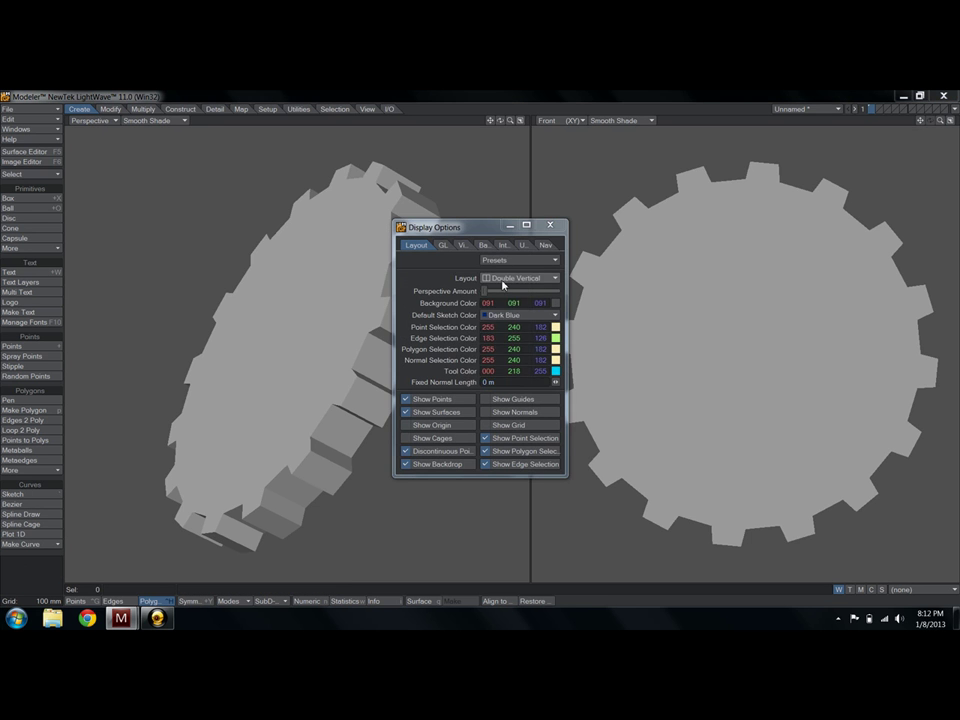
{"action": "left_click", "coordinate": [519, 278]}
{"action": "left_click", "coordinate": [505, 300]}
{"action": "left_click", "coordinate": [552, 226]}
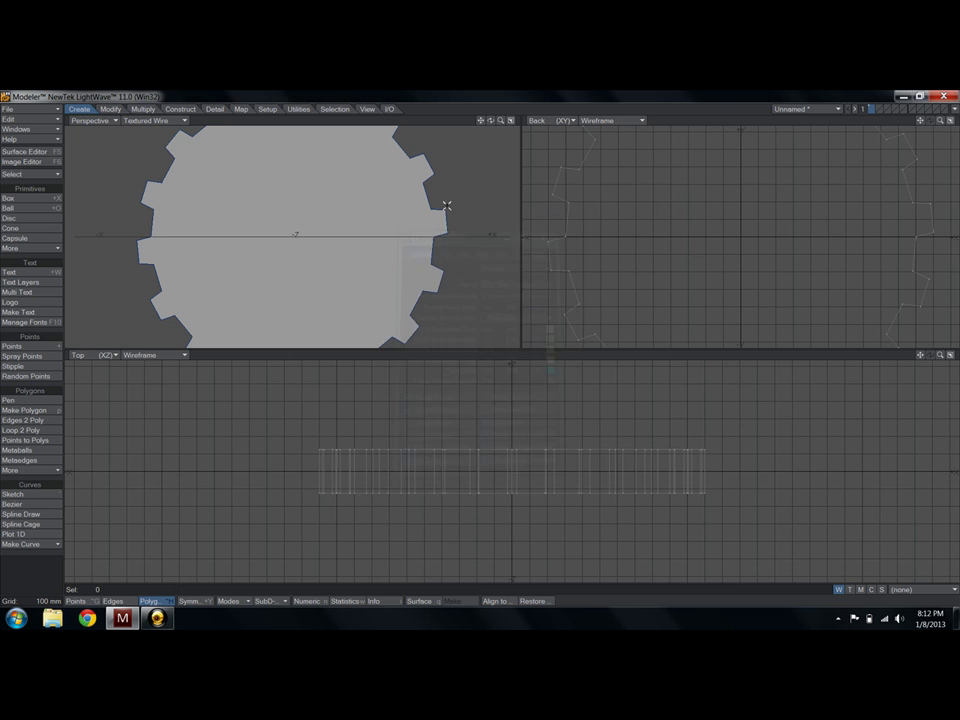
{"action": "left_click", "coordinate": [511, 120]}
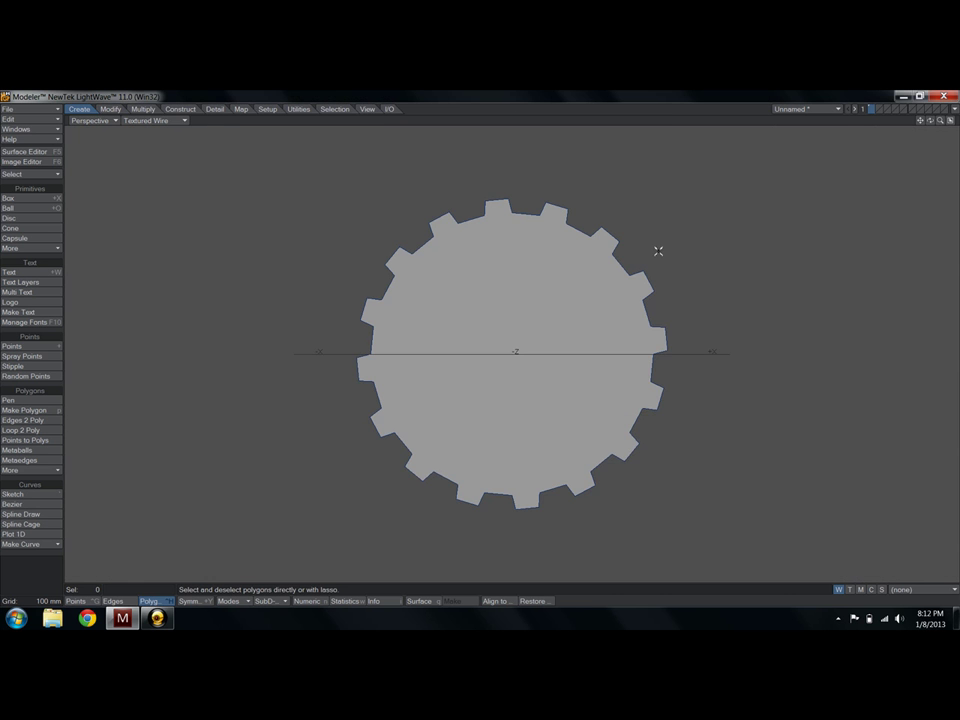
{"action": "scroll", "coordinate": [645, 280], "scroll_direction": "up", "scroll_amount": 3}
{"action": "left_click_drag", "start_coordinate": [641, 291], "coordinate": [559, 319], "text": "alt"}
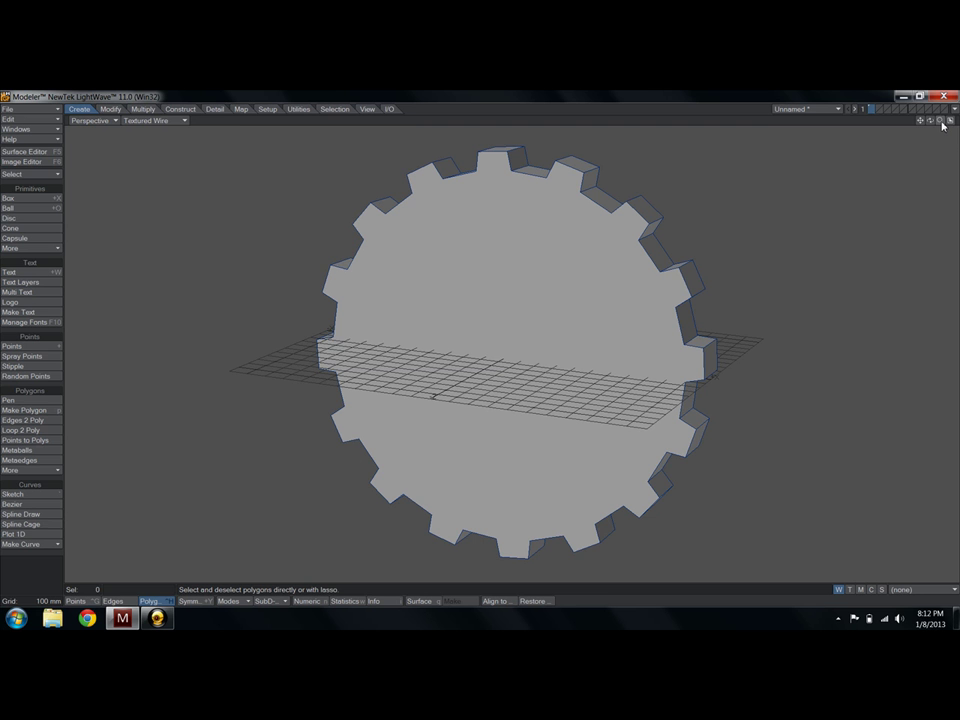
{"action": "scroll", "coordinate": [510, 350], "scroll_direction": "up", "scroll_amount": 5}
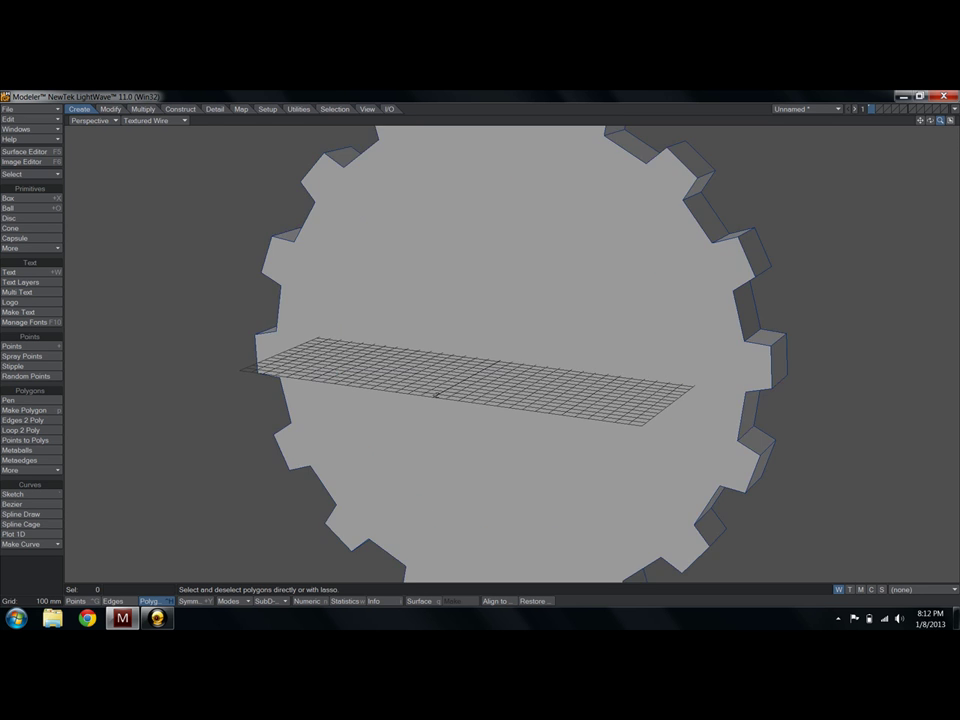
{"action": "scroll", "coordinate": [510, 350], "scroll_direction": "down", "scroll_amount": 6}
{"action": "scroll", "coordinate": [434, 395], "scroll_direction": "up", "scroll_amount": 3}
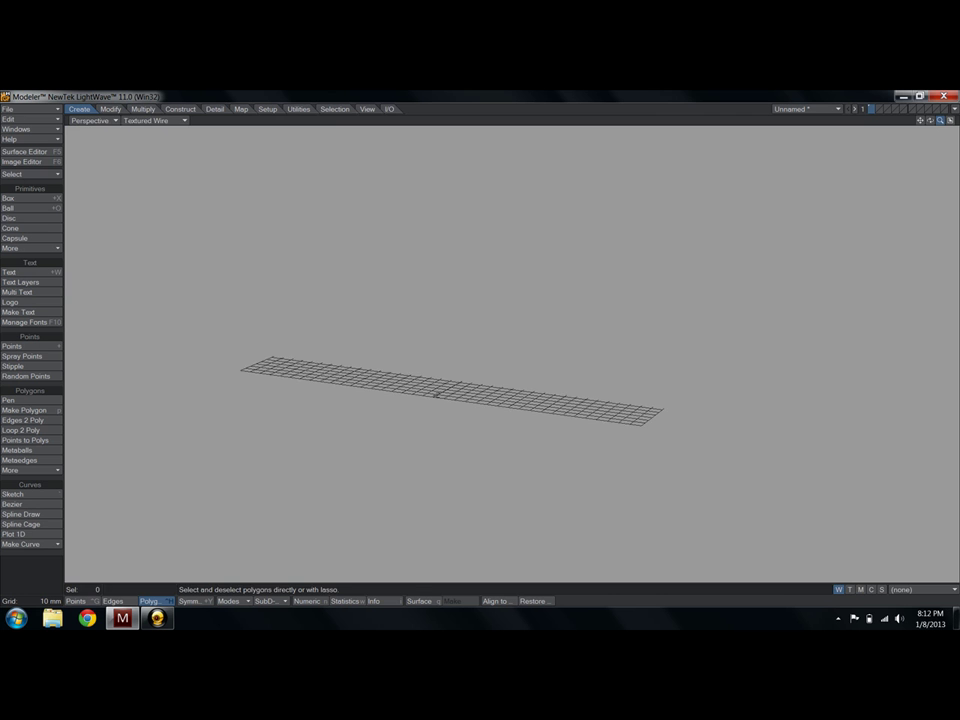
{"action": "scroll", "coordinate": [435, 393], "scroll_direction": "down", "scroll_amount": 4}
{"action": "scroll", "coordinate": [436, 394], "scroll_direction": "up", "scroll_amount": 3}
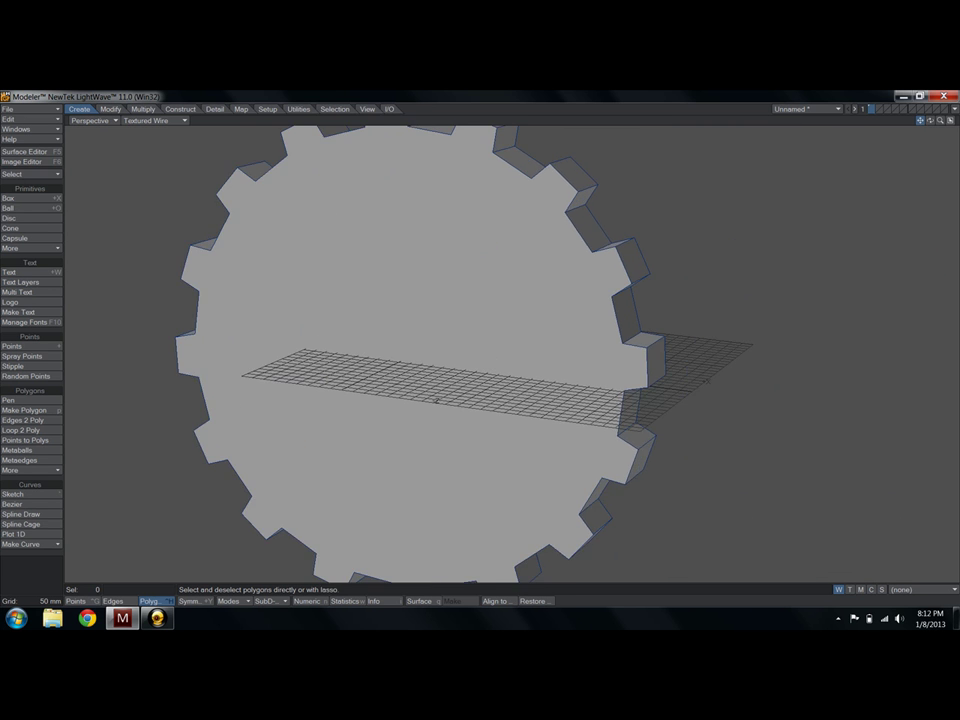
{"action": "left_click_drag", "start_coordinate": [930, 121], "coordinate": [930, 124]}
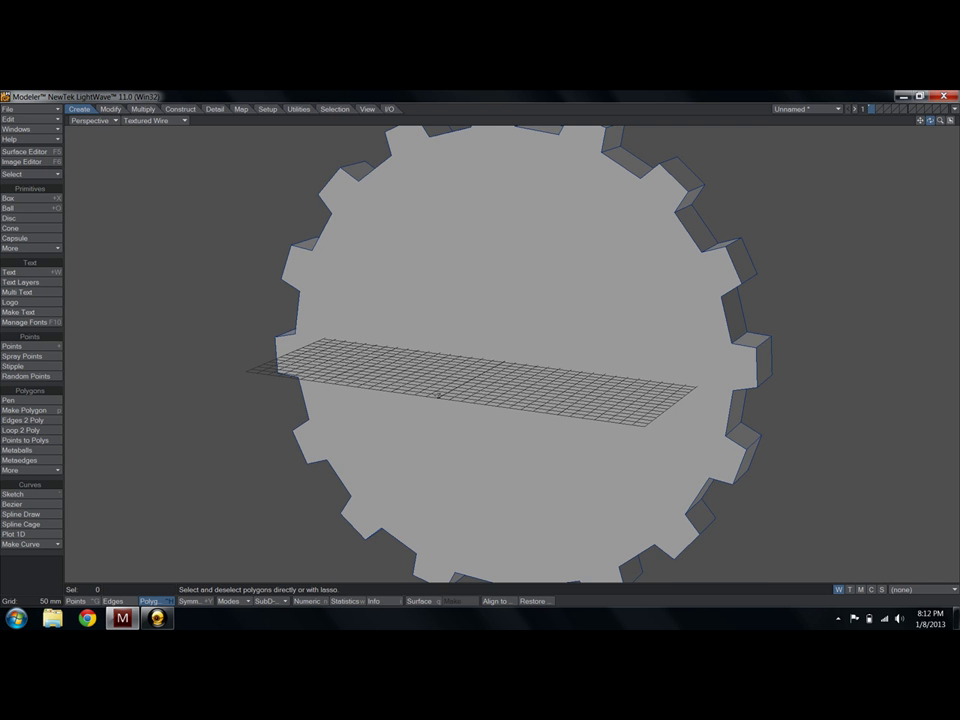
{"action": "left_click_drag", "start_coordinate": [930, 124], "coordinate": [930, 124]}
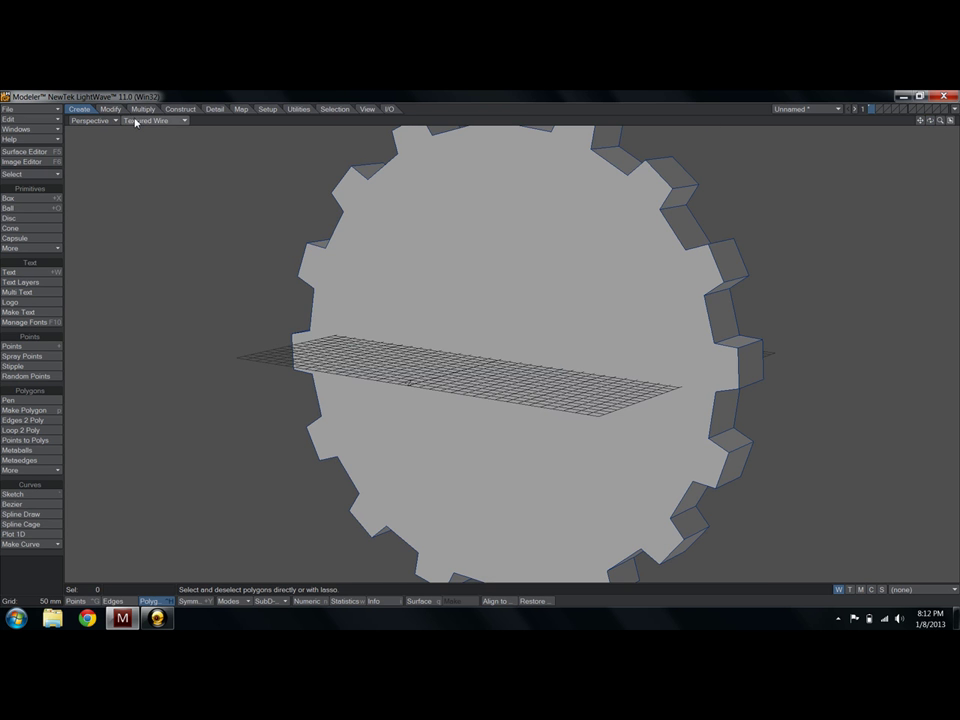
{"action": "left_click", "coordinate": [92, 120]}
{"action": "left_click", "coordinate": [100, 108]}
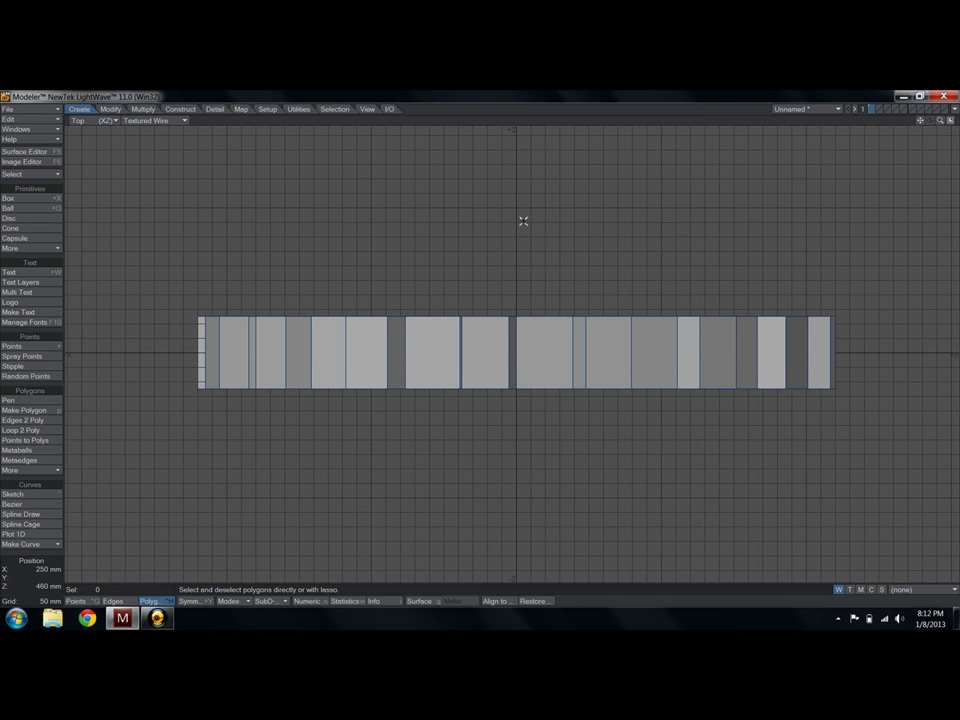
{"action": "left_click_drag", "start_coordinate": [920, 120], "coordinate": [781, 137]}
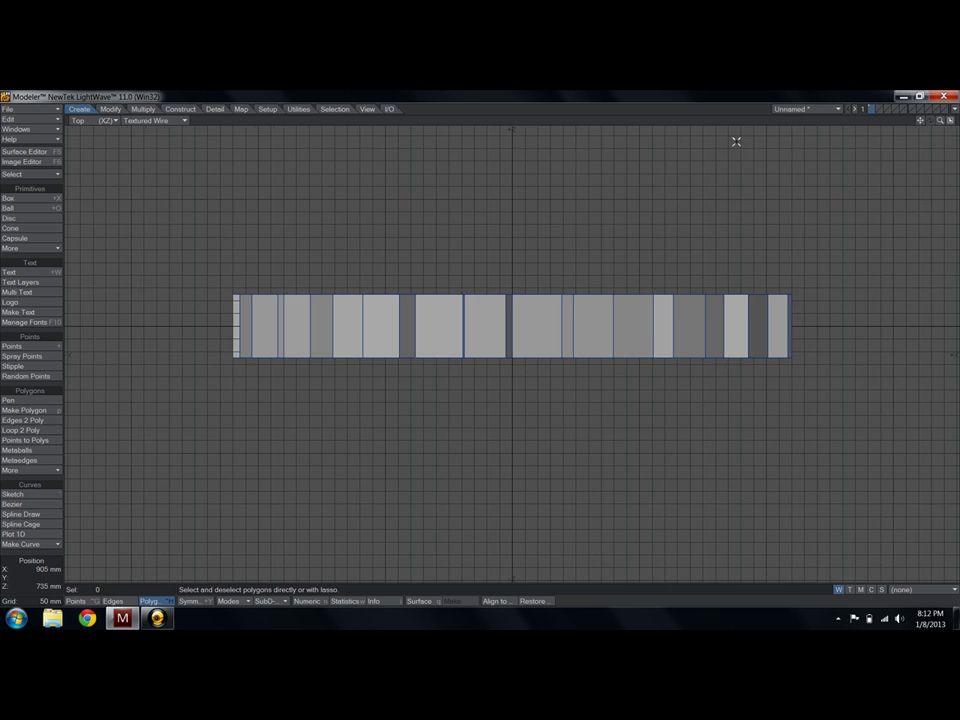
{"action": "key", "text": "a"}
{"action": "left_click", "coordinate": [97, 120]}
{"action": "left_click", "coordinate": [95, 181]}
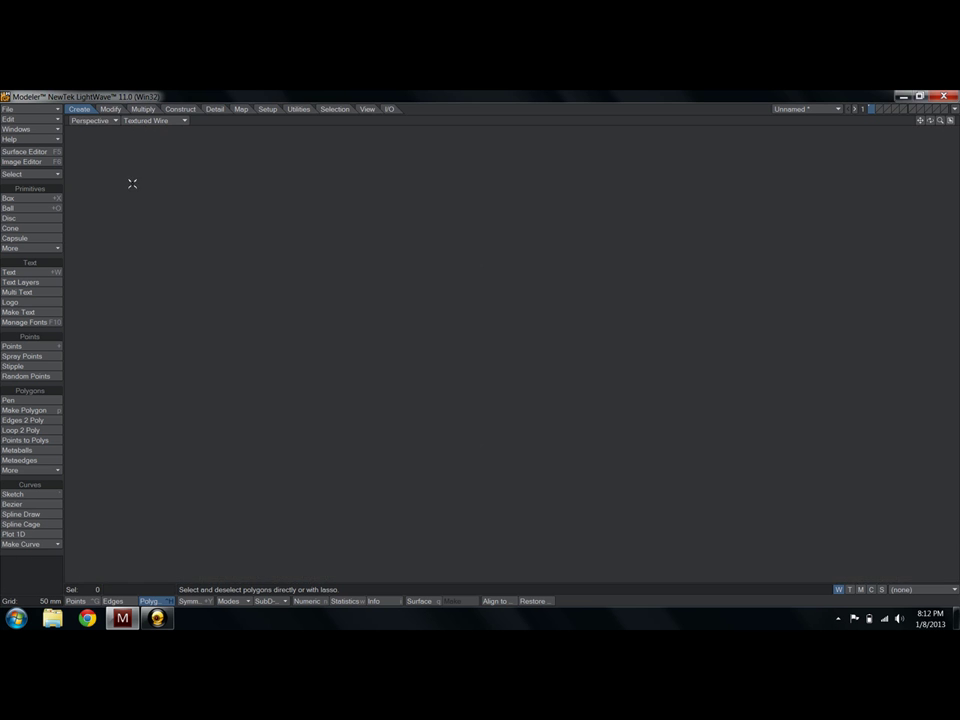
{"action": "key", "text": "a"}
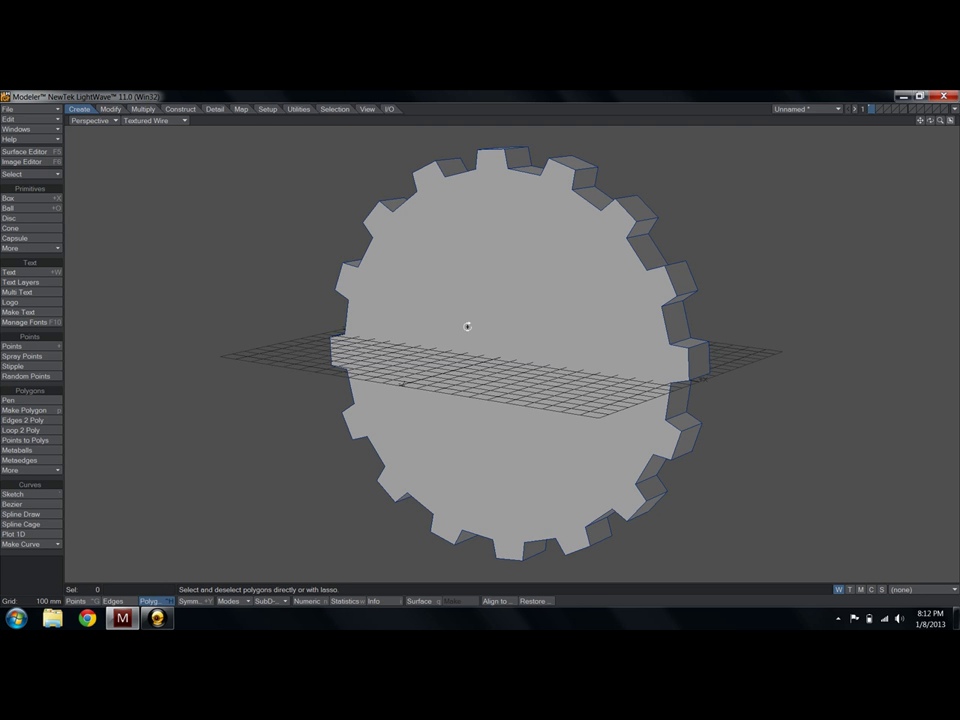
{"action": "left_click_drag", "start_coordinate": [466, 326], "coordinate": [448, 349], "text": "alt"}
{"action": "left_click", "coordinate": [93, 120]}
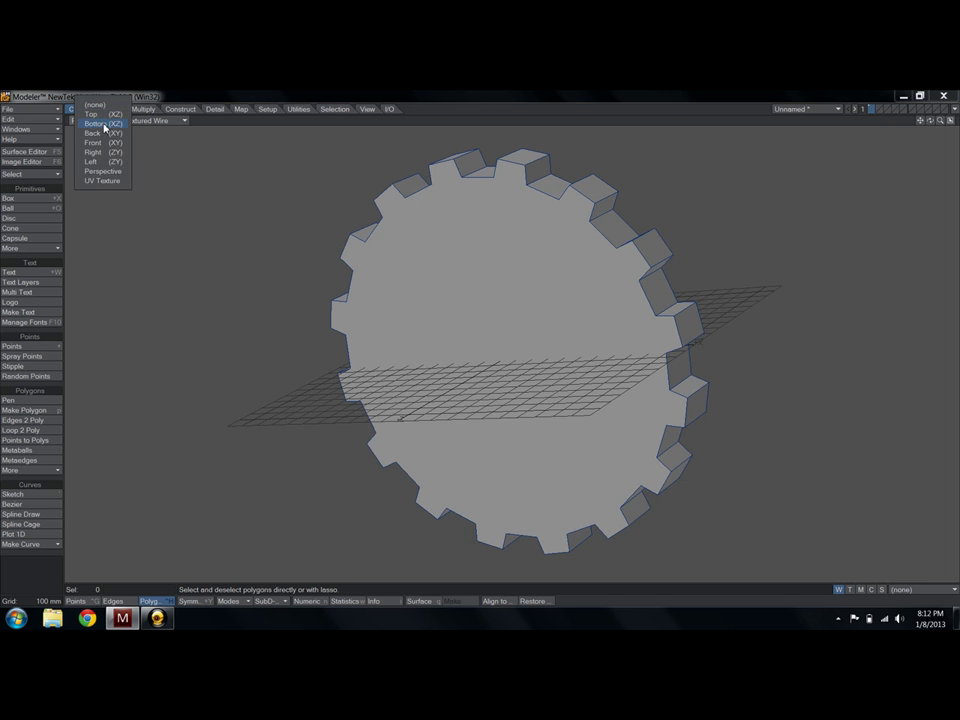
{"action": "left_click", "coordinate": [100, 132]}
{"action": "left_click_drag", "start_coordinate": [373, 249], "coordinate": [482, 339], "text": "alt+shift"}
{"action": "left_click", "coordinate": [93, 120]}
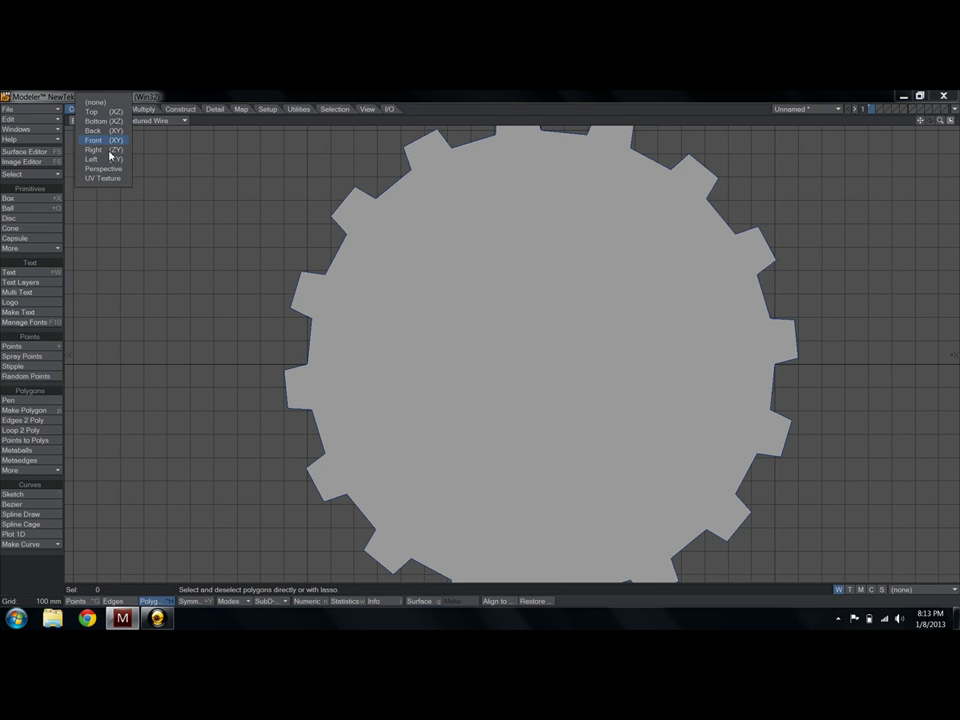
{"action": "left_click", "coordinate": [110, 165]}
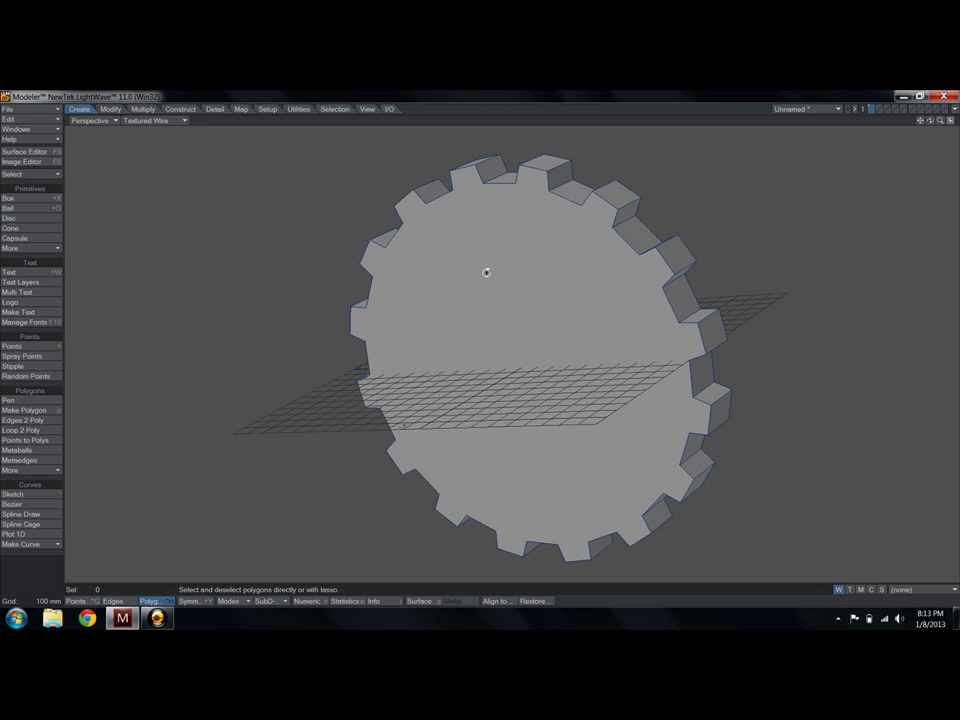
{"action": "left_click_drag", "start_coordinate": [486, 270], "coordinate": [580, 300], "text": "ctrl+alt"}
{"action": "left_click_drag", "start_coordinate": [634, 261], "coordinate": [598, 360], "text": "alt"}
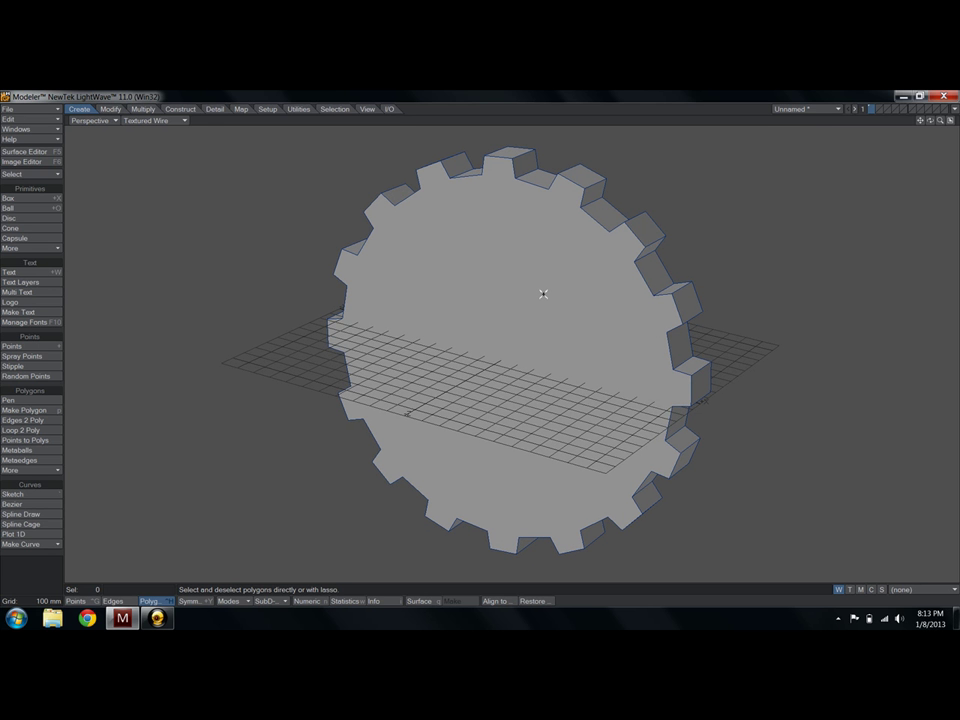
{"action": "key", "text": "d"}
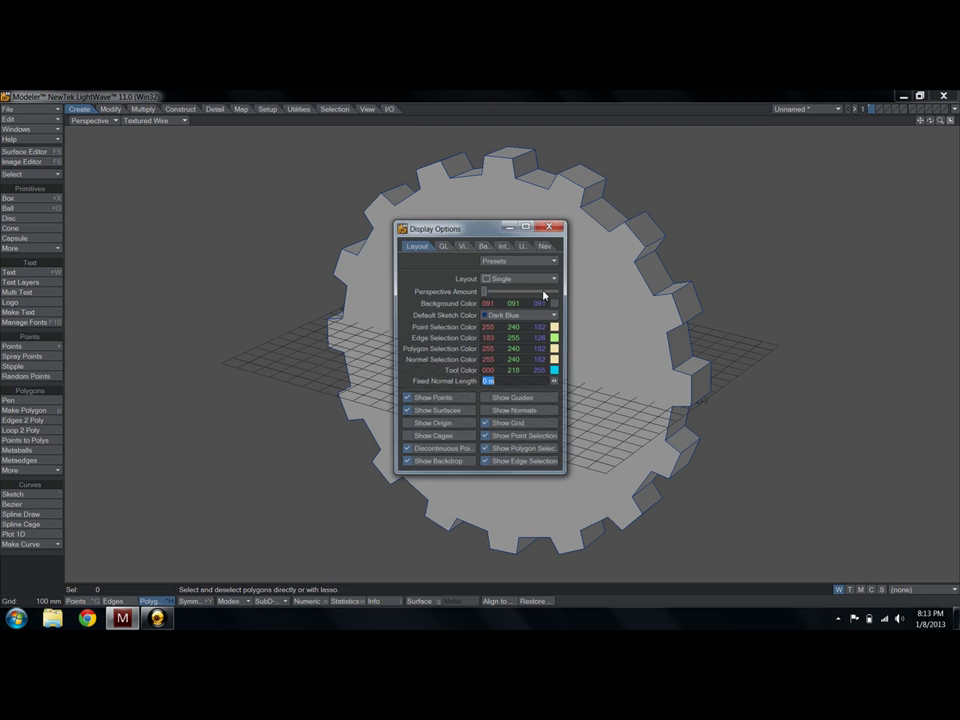
{"action": "left_click_drag", "start_coordinate": [497, 276], "coordinate": [234, 252]}
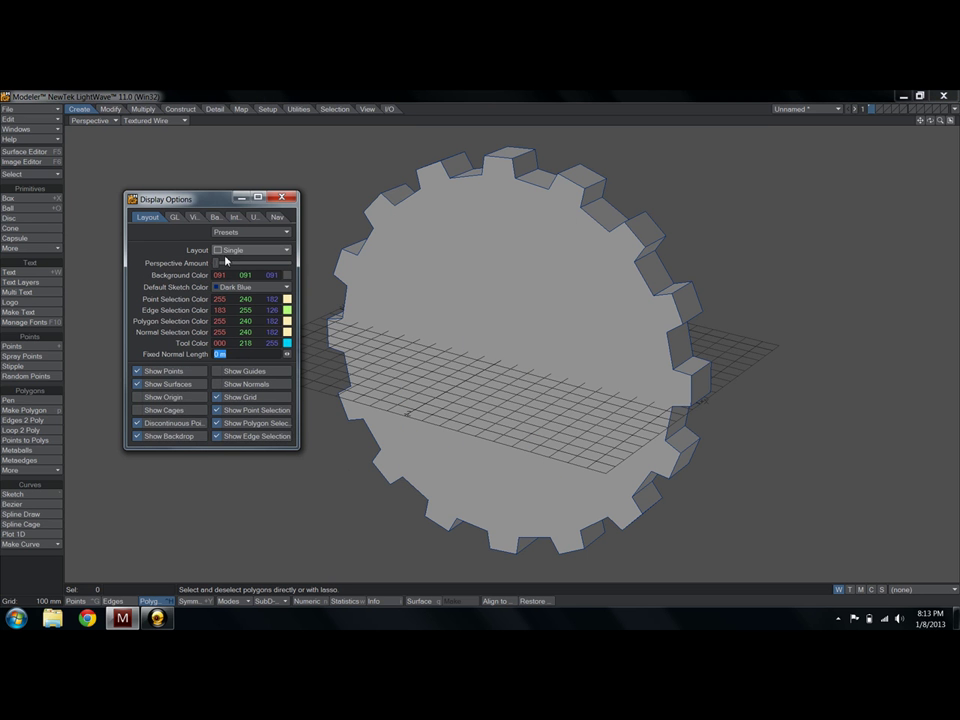
{"action": "left_click_drag", "start_coordinate": [168, 198], "coordinate": [135, 173]}
{"action": "mouse_move", "coordinate": [184, 241]}
{"action": "left_mouse_down"}
{"action": "mouse_move", "coordinate": [256, 245]}
{"action": "mouse_move", "coordinate": [172, 244]}
{"action": "mouse_move", "coordinate": [285, 242]}
{"action": "mouse_move", "coordinate": [180, 243]}
{"action": "left_mouse_up"}
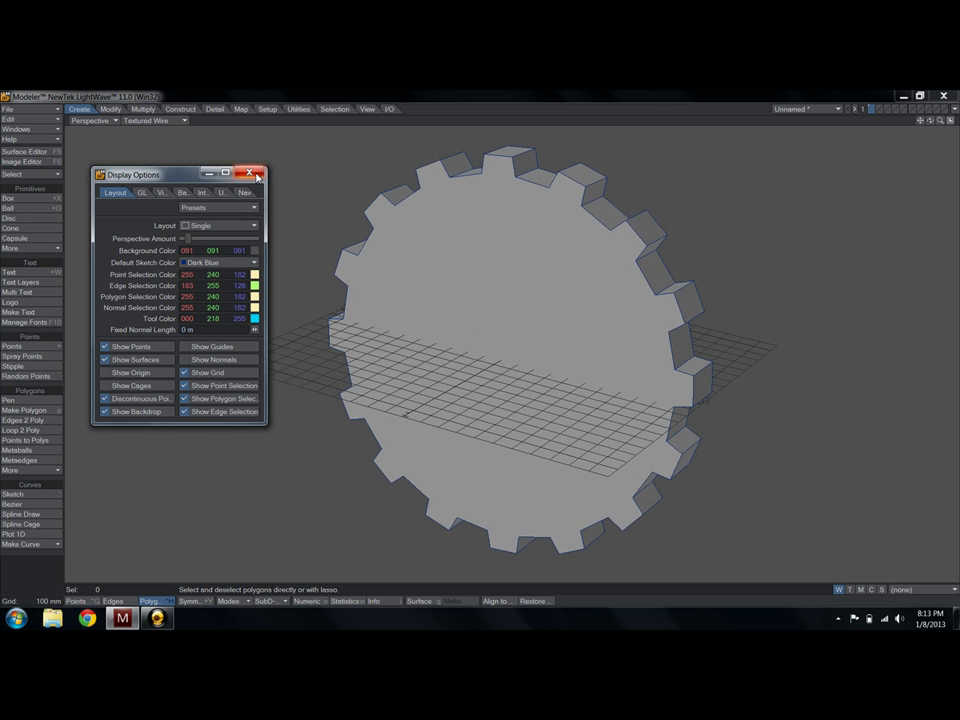
{"action": "key", "text": "d"}
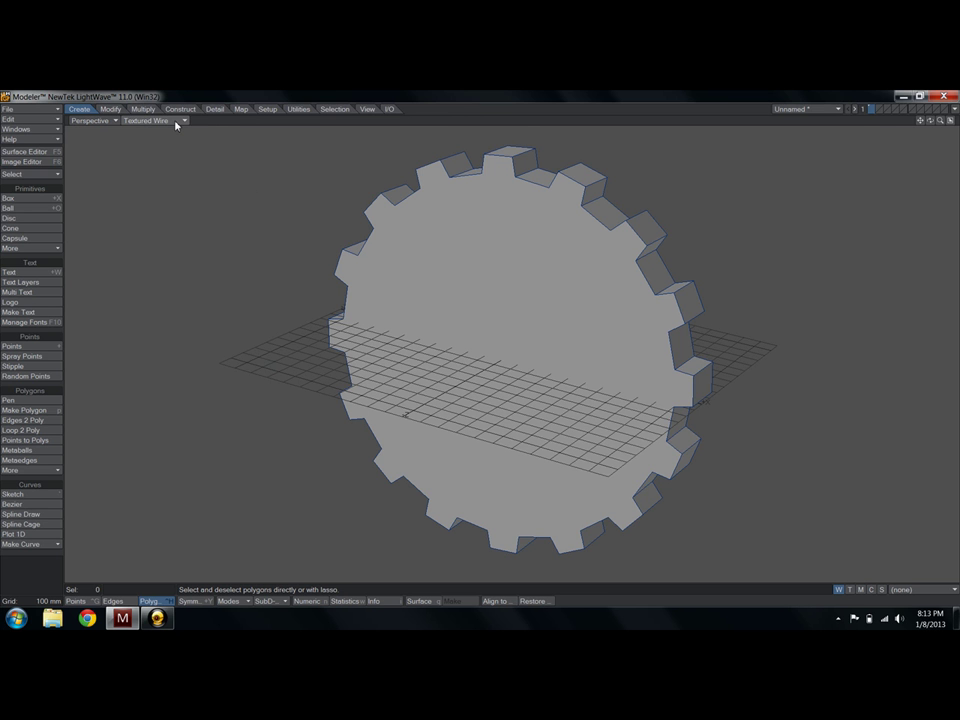
Show the gear as a plain wireframe and hide the grid in Display Options
{"action": "left_click", "coordinate": [176, 121]}
{"action": "left_click", "coordinate": [176, 103]}
{"action": "key", "text": "d"}
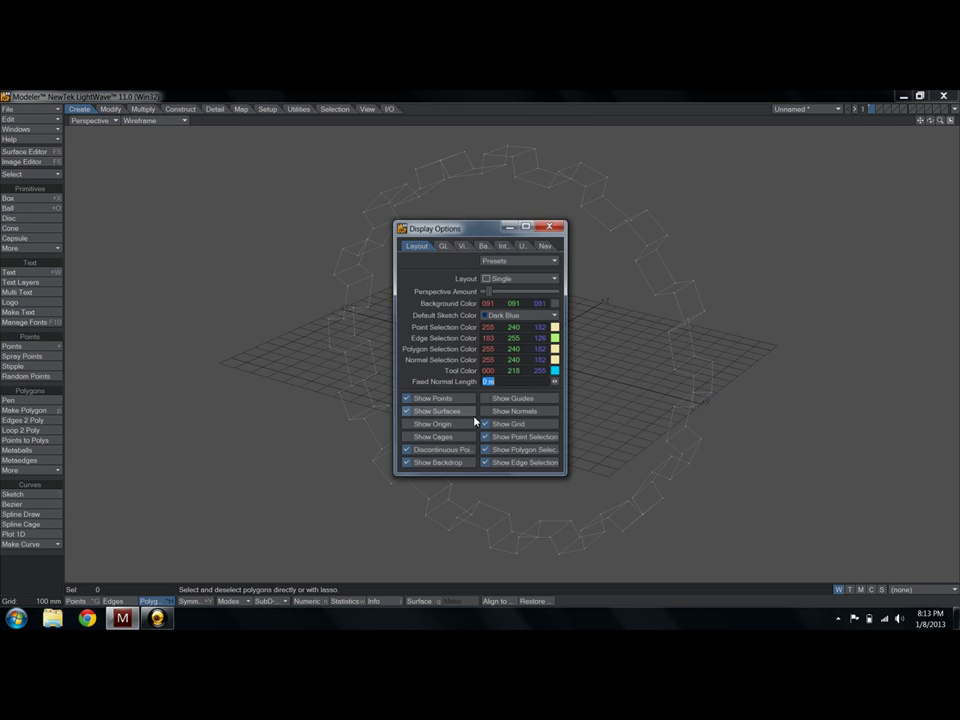
{"action": "left_click", "coordinate": [505, 425]}
{"action": "key", "text": "d"}
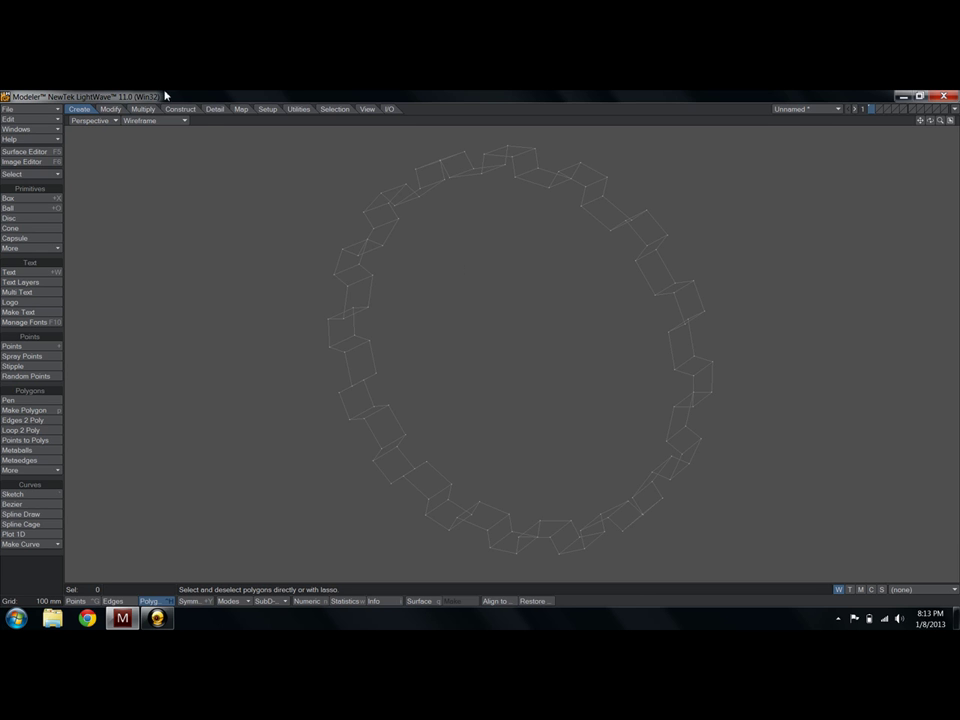
Switch the viewport render mode to Color Wireframe
{"action": "left_click", "coordinate": [168, 121]}
{"action": "left_click", "coordinate": [168, 121]}
{"action": "left_click", "coordinate": [168, 121]}
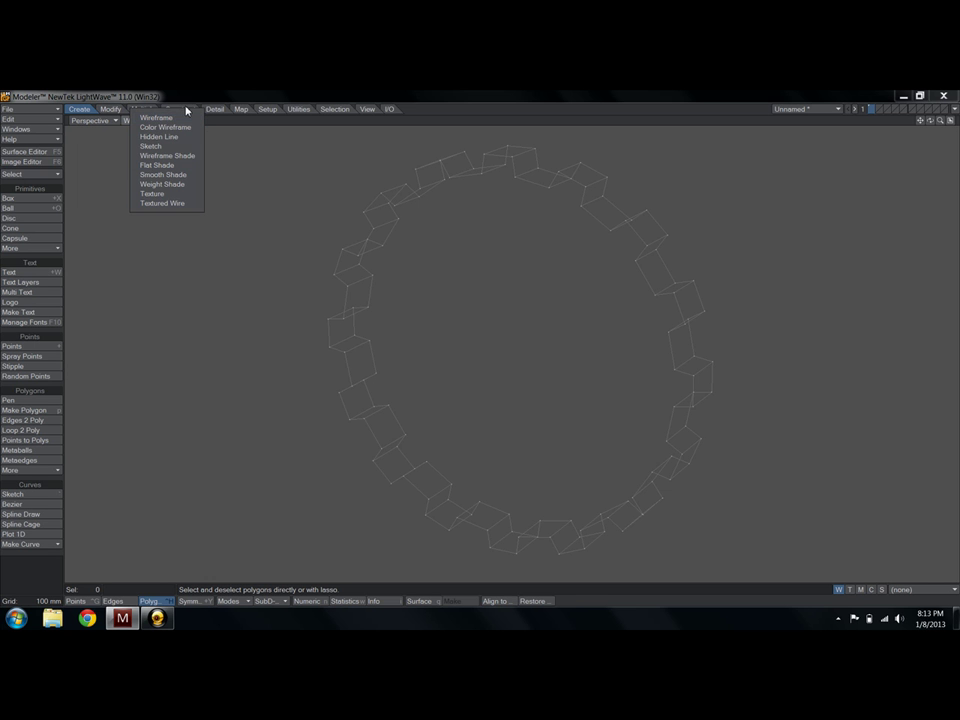
{"action": "left_click", "coordinate": [186, 127]}
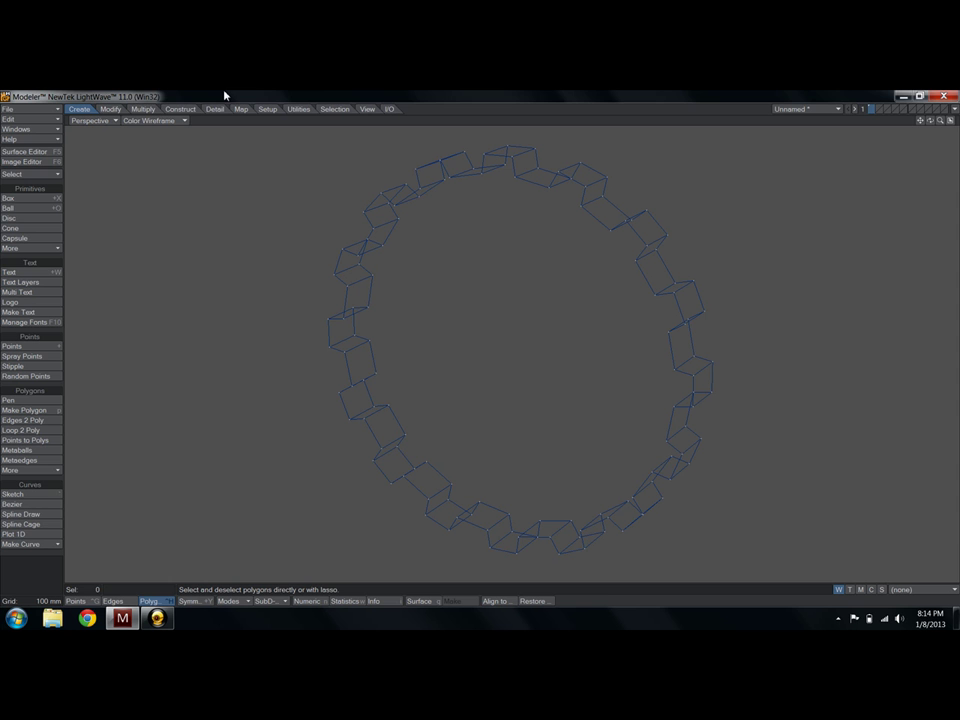
Preview the gear in Hidden Line, Sketch and Wireframe Shade modes while orbiting it
{"action": "left_click", "coordinate": [152, 120]}
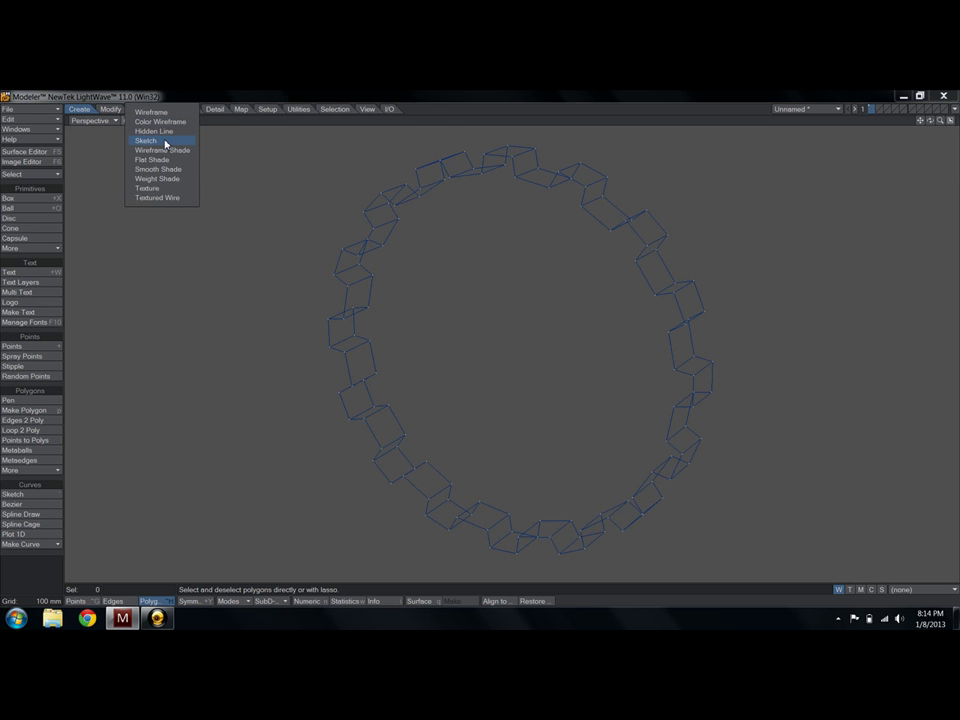
{"action": "left_click", "coordinate": [165, 144]}
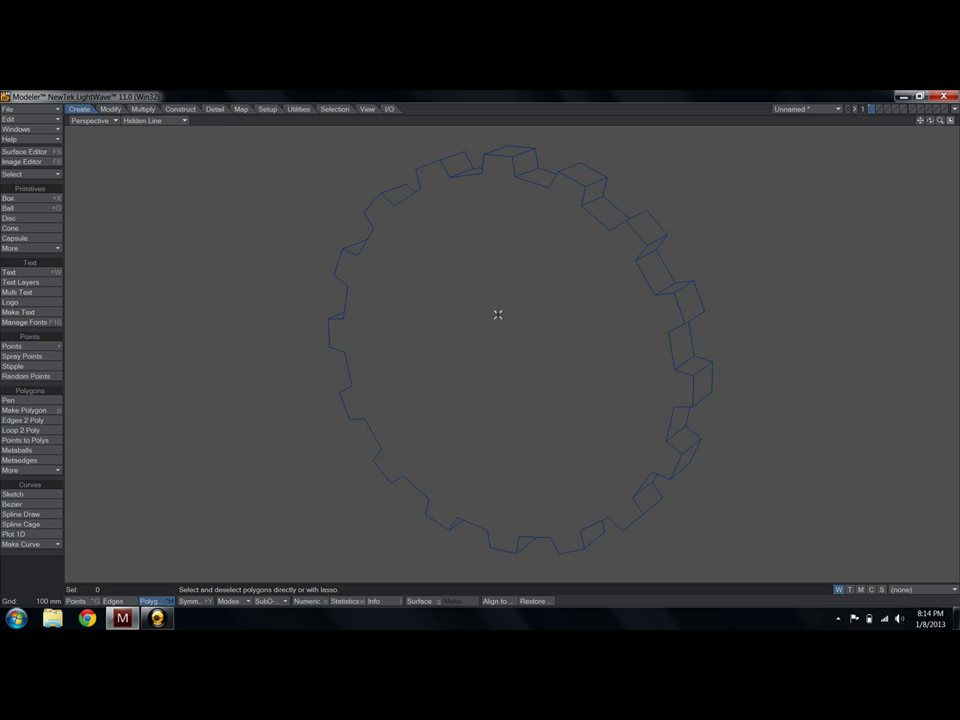
{"action": "mouse_move", "coordinate": [527, 287]}
{"action": "left_mouse_down", "text": "alt"}
{"action": "mouse_move", "coordinate": [482, 322]}
{"action": "mouse_move", "coordinate": [394, 324]}
{"action": "mouse_move", "coordinate": [390, 375]}
{"action": "mouse_move", "coordinate": [533, 347]}
{"action": "mouse_move", "coordinate": [409, 264]}
{"action": "left_mouse_up", "text": "alt"}
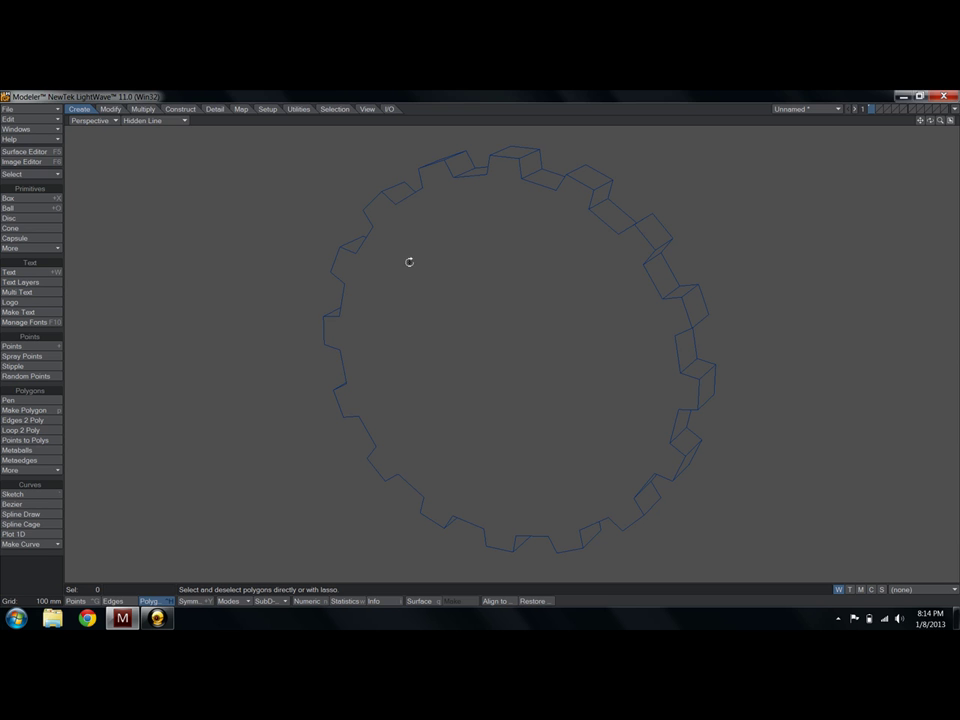
{"action": "left_click", "coordinate": [140, 120]}
{"action": "left_click", "coordinate": [145, 140]}
{"action": "left_click", "coordinate": [160, 127]}
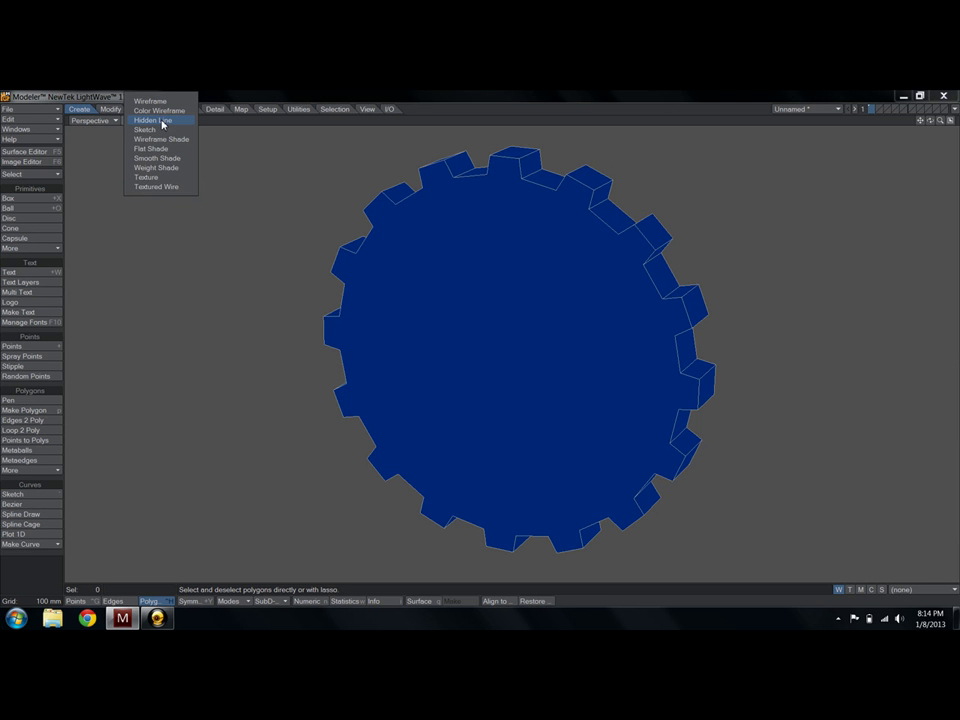
{"action": "left_click", "coordinate": [168, 141]}
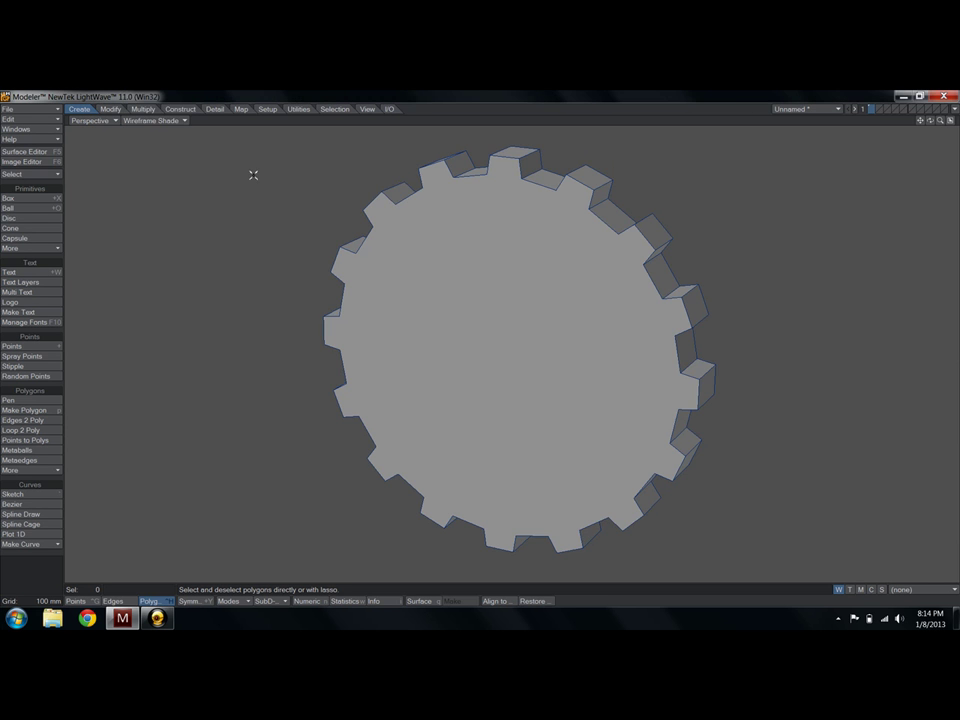
{"action": "left_click_drag", "start_coordinate": [510, 388], "coordinate": [437, 426], "text": "alt"}
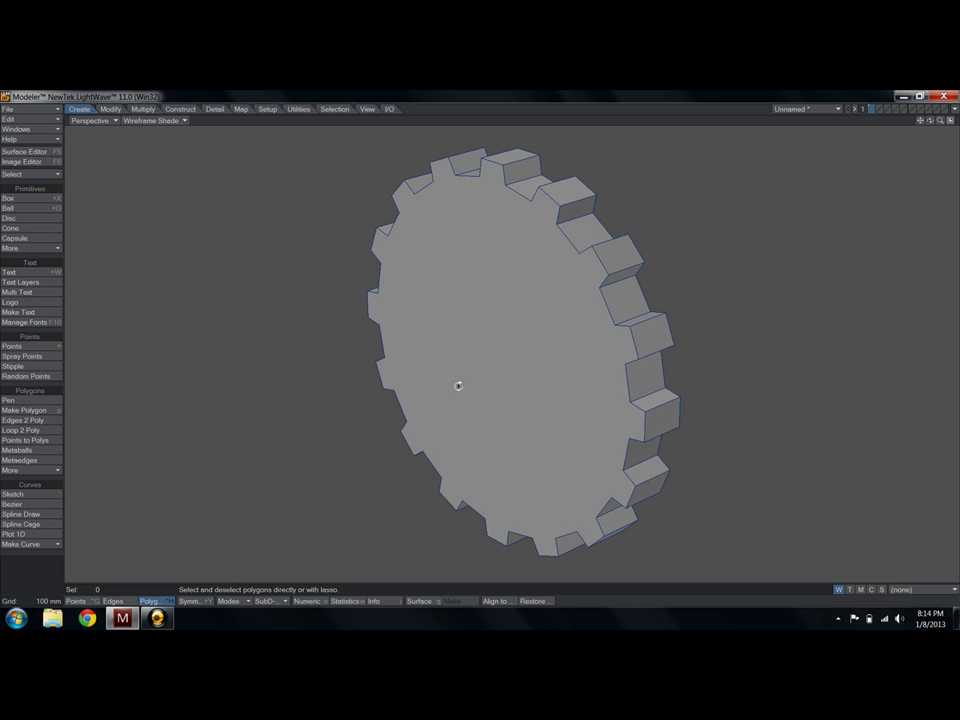
{"action": "left_click_drag", "start_coordinate": [534, 336], "coordinate": [453, 311], "text": "alt"}
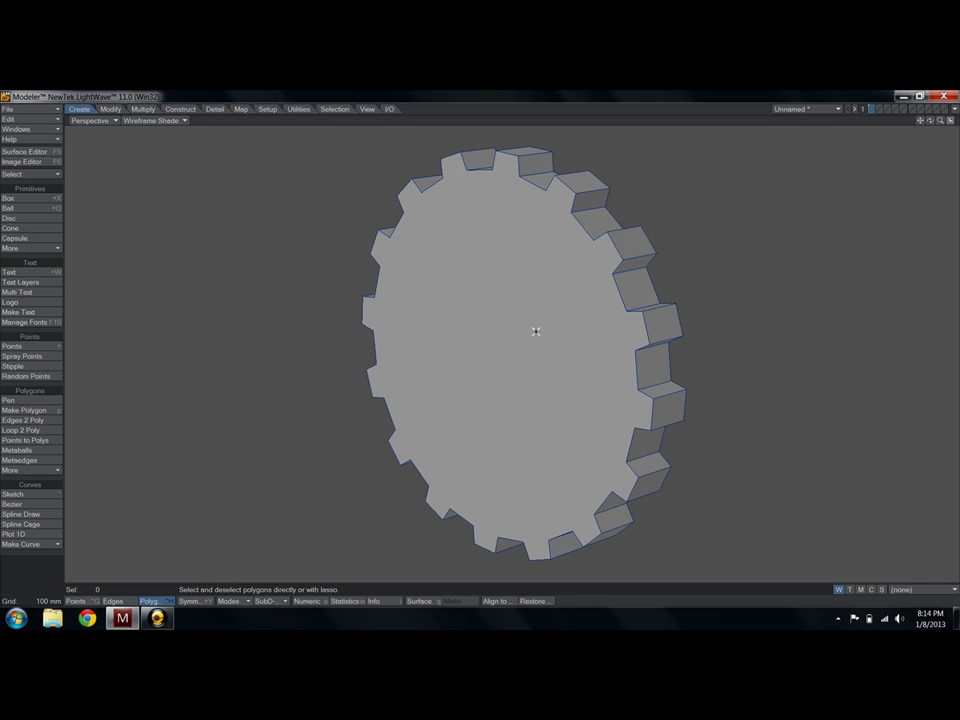
{"action": "left_click_drag", "start_coordinate": [493, 316], "coordinate": [614, 362], "text": "alt"}
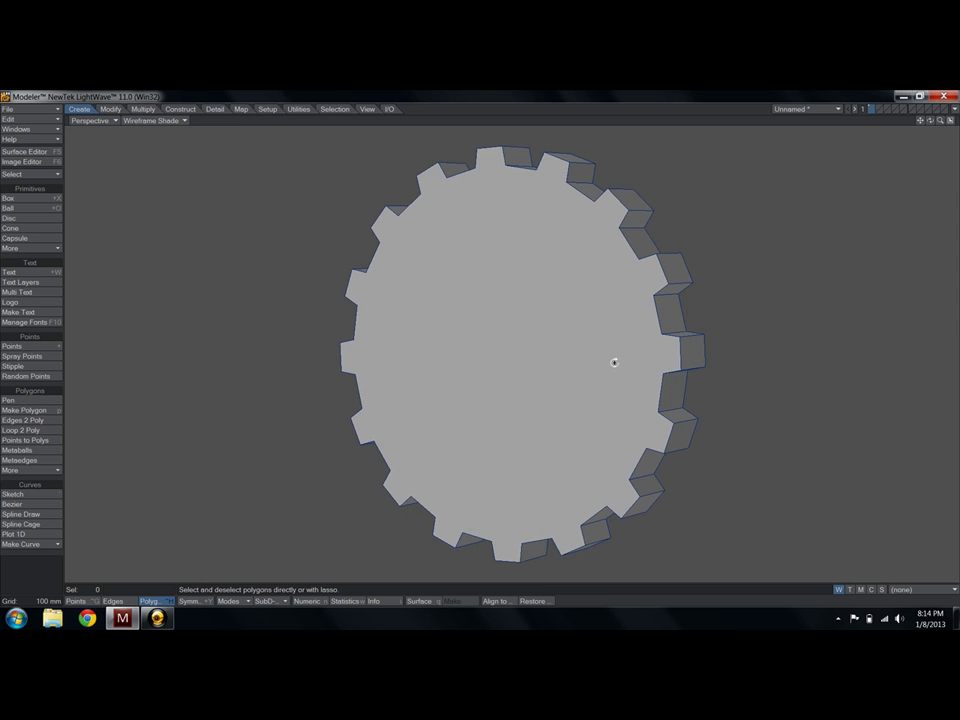
Set the view to Flat Shade and delete the gear
{"action": "left_click", "coordinate": [155, 120]}
{"action": "left_click", "coordinate": [148, 147]}
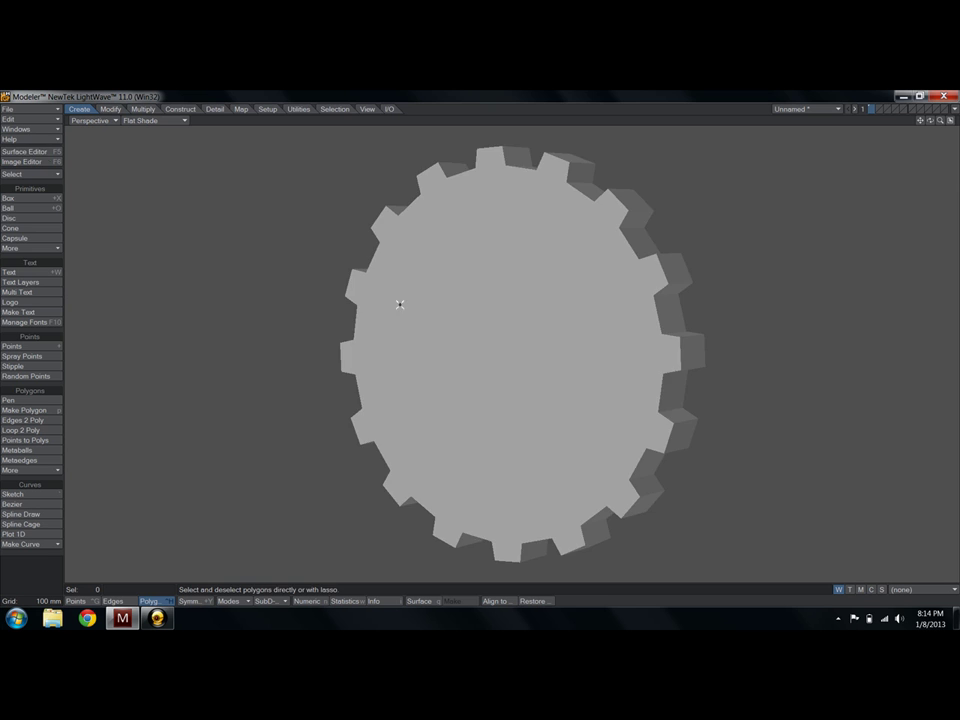
{"action": "key", "text": "Delete"}
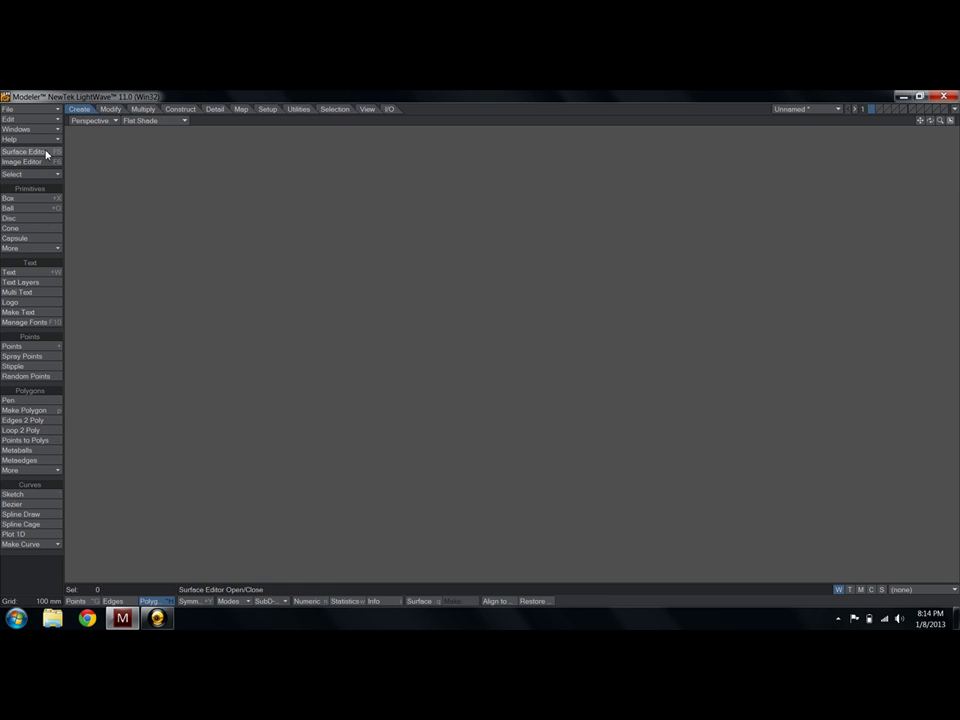
Create a new 15-tooth gear with default settings and orbit around it
{"action": "left_click", "coordinate": [26, 248]}
{"action": "left_click", "coordinate": [35, 257]}
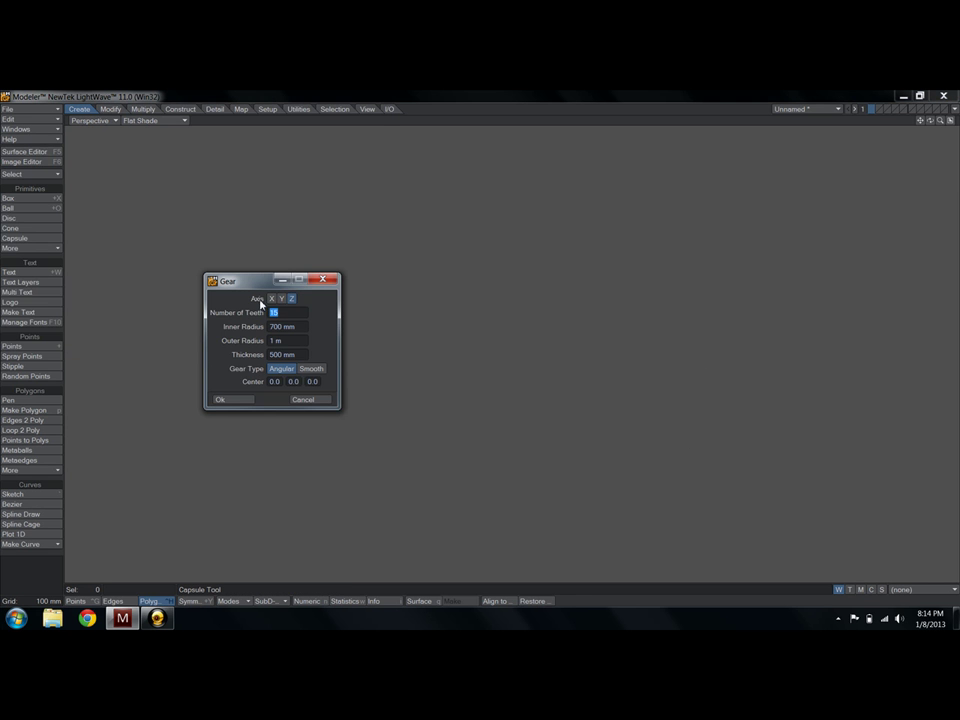
{"action": "key", "text": "Return"}
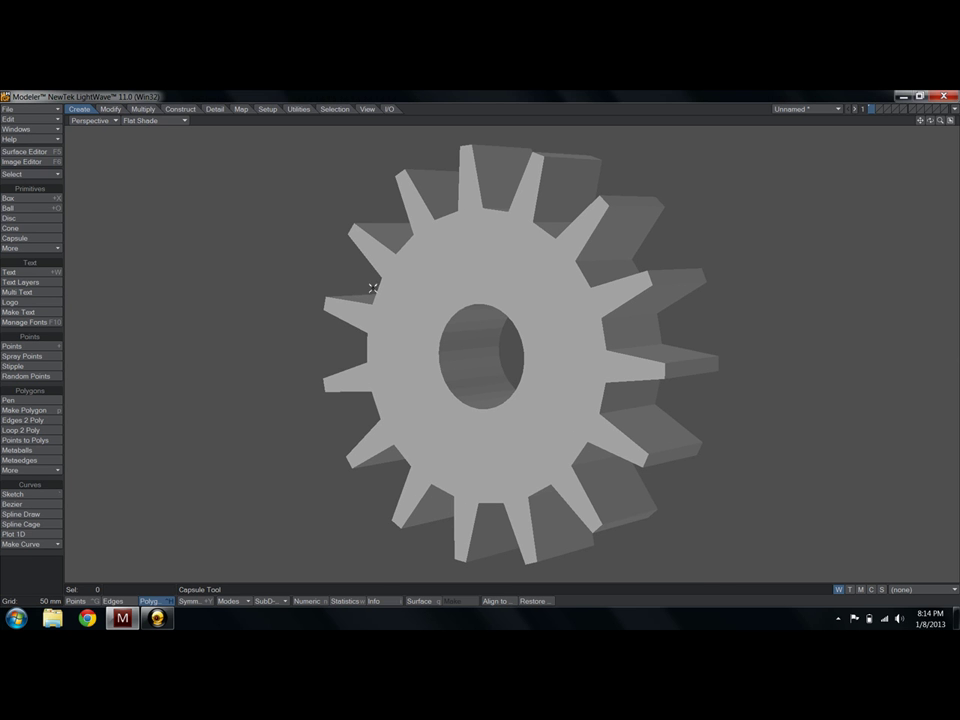
{"action": "scroll", "coordinate": [482, 345], "scroll_direction": "up", "scroll_amount": 2}
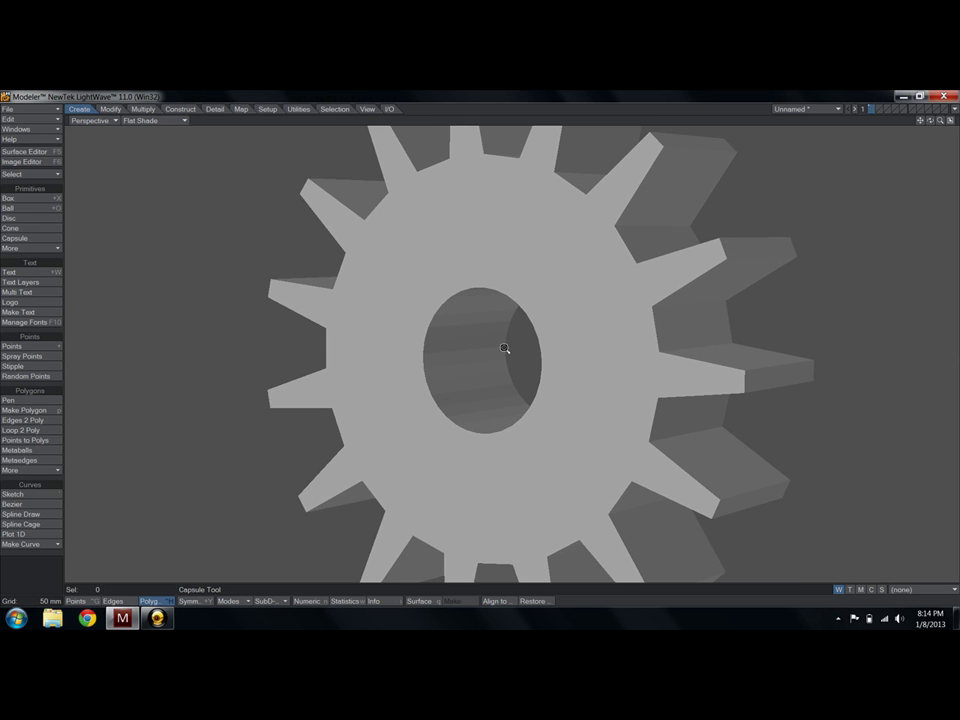
{"action": "left_click_drag", "start_coordinate": [476, 359], "coordinate": [510, 348], "text": "alt"}
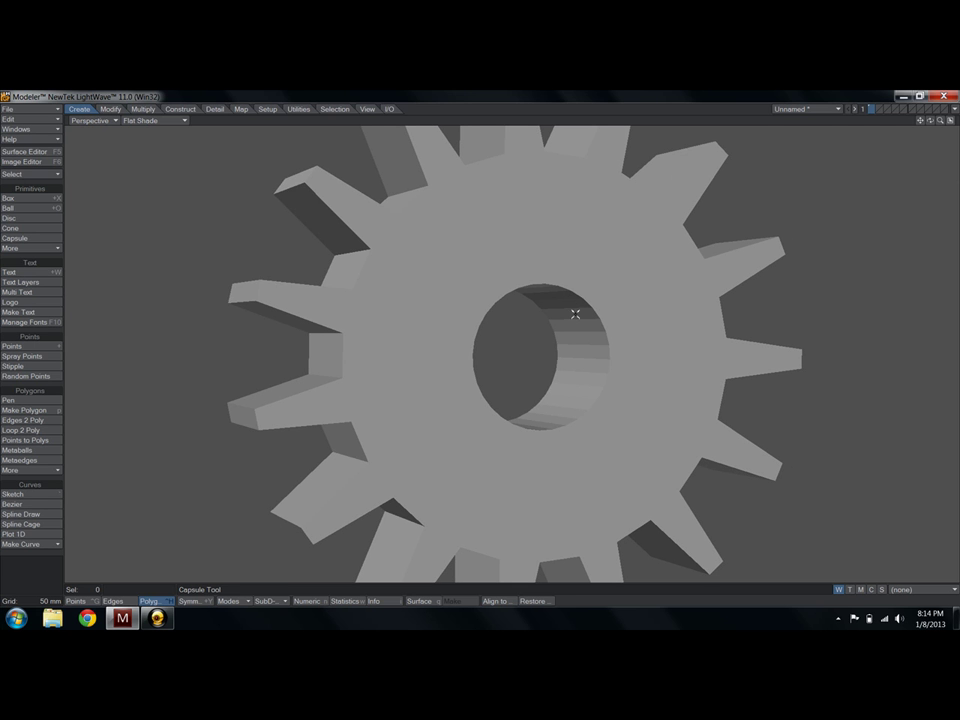
Turn on Smoothing for the gear's surface in the Surface Editor
{"action": "left_click", "coordinate": [32, 152]}
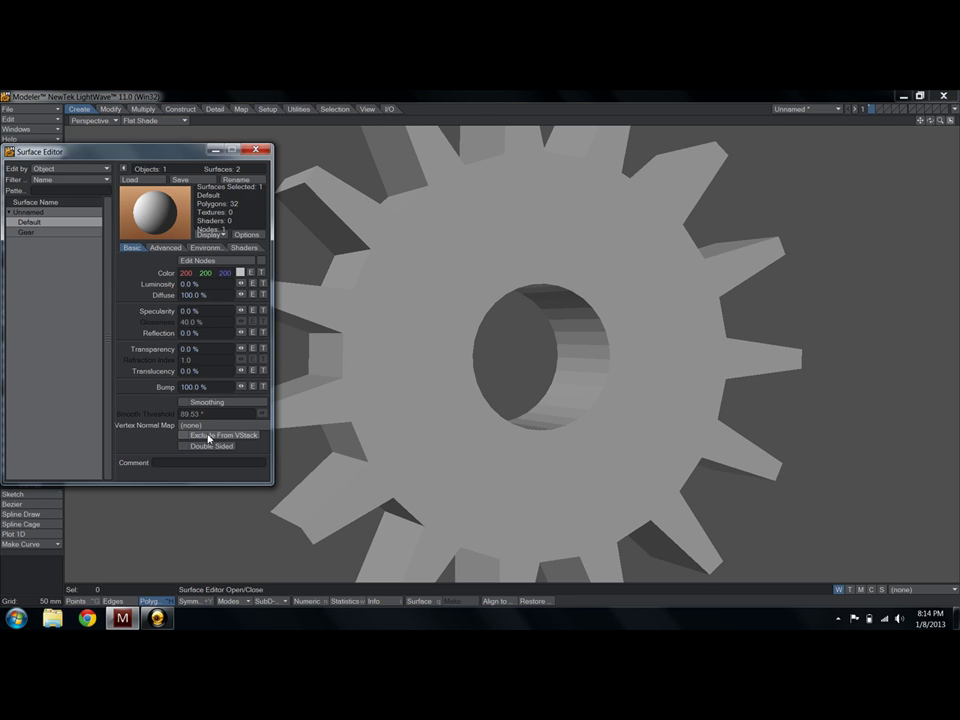
{"action": "left_click", "coordinate": [212, 402]}
{"action": "key", "text": "F5"}
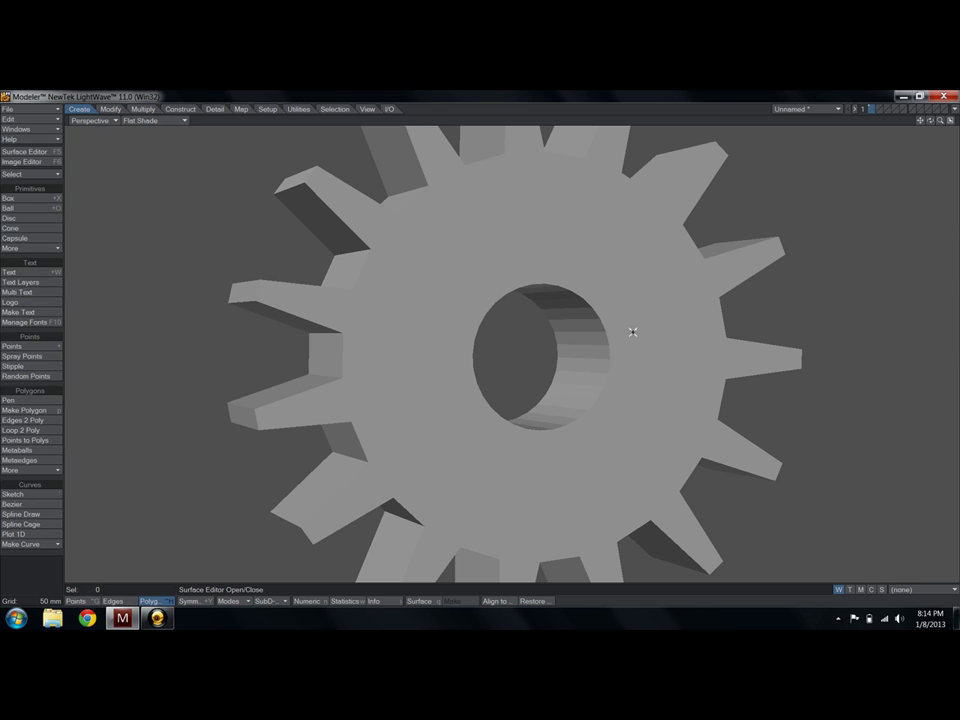
Cycle the gear through Smooth Shade, Flat Shade, Weight Shade and Texture display modes
{"action": "left_click", "coordinate": [146, 121]}
{"action": "left_click", "coordinate": [146, 168]}
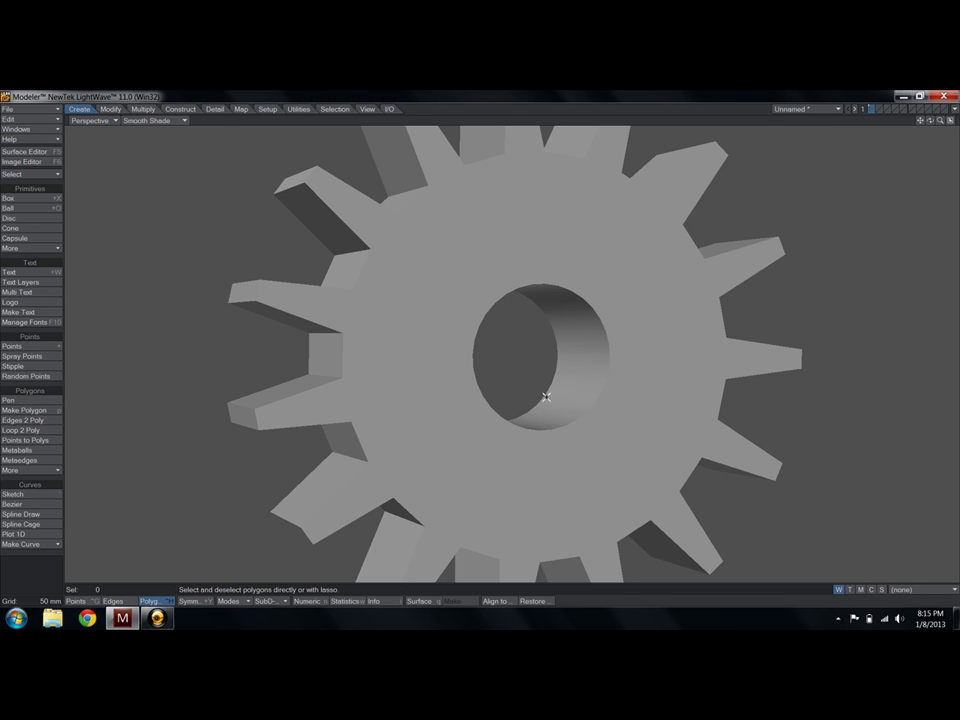
{"action": "left_click", "coordinate": [156, 120]}
{"action": "left_click", "coordinate": [158, 146]}
{"action": "left_click", "coordinate": [172, 121]}
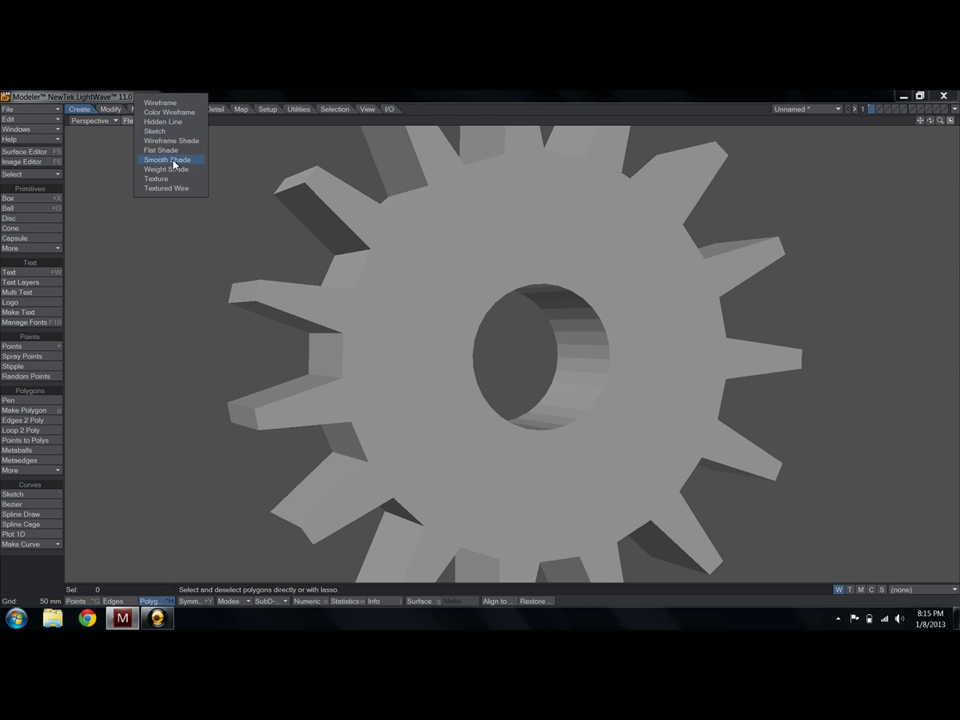
{"action": "left_click", "coordinate": [176, 160]}
{"action": "left_click", "coordinate": [172, 120]}
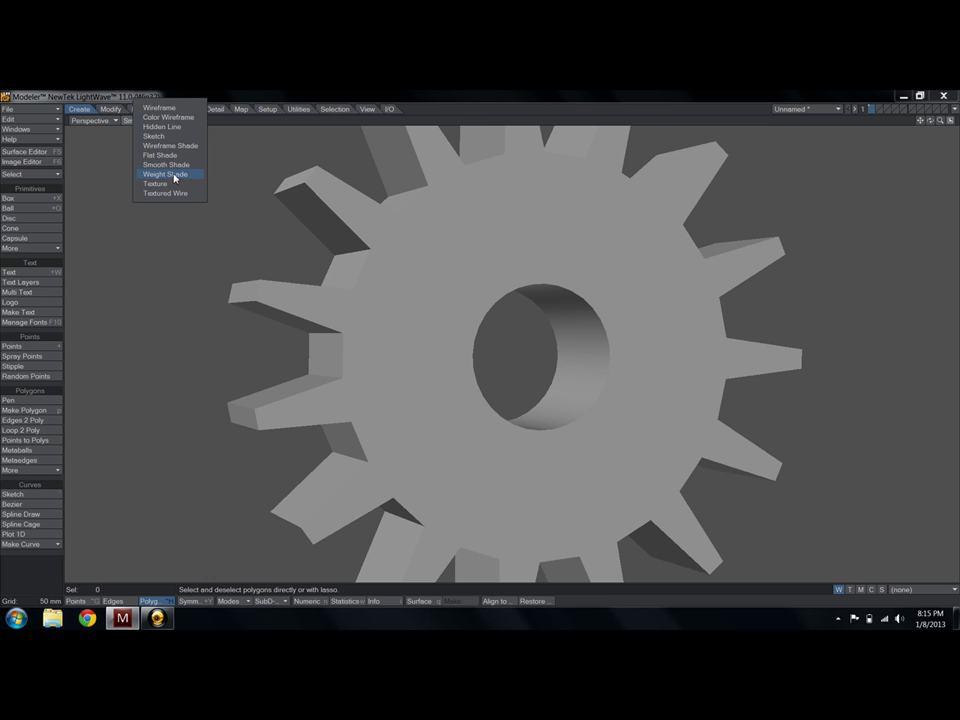
{"action": "left_click", "coordinate": [170, 175]}
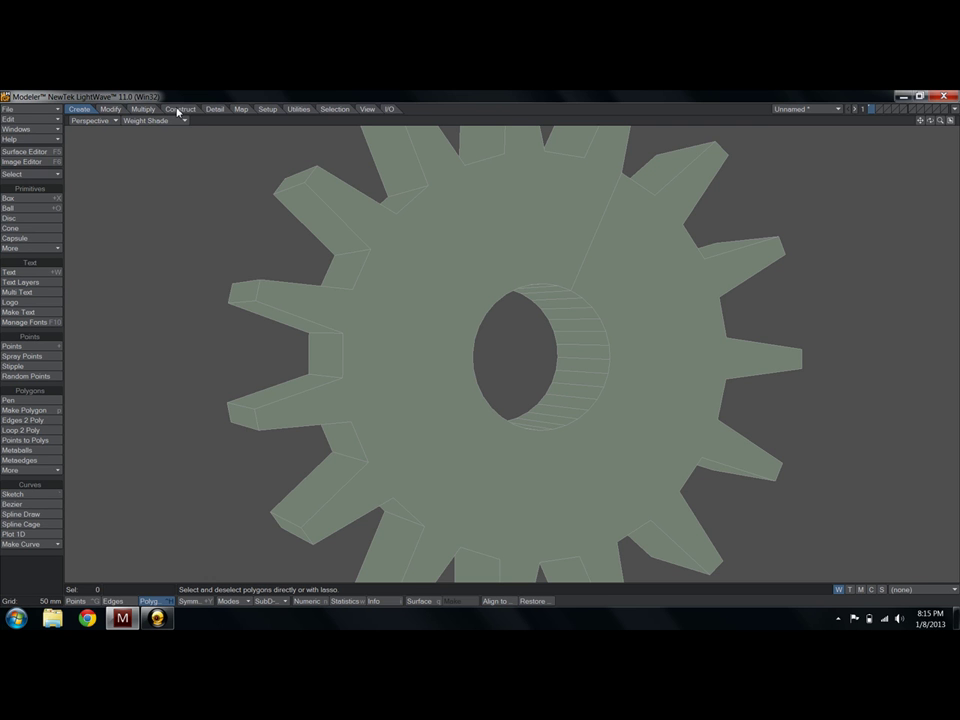
{"action": "left_click", "coordinate": [169, 121]}
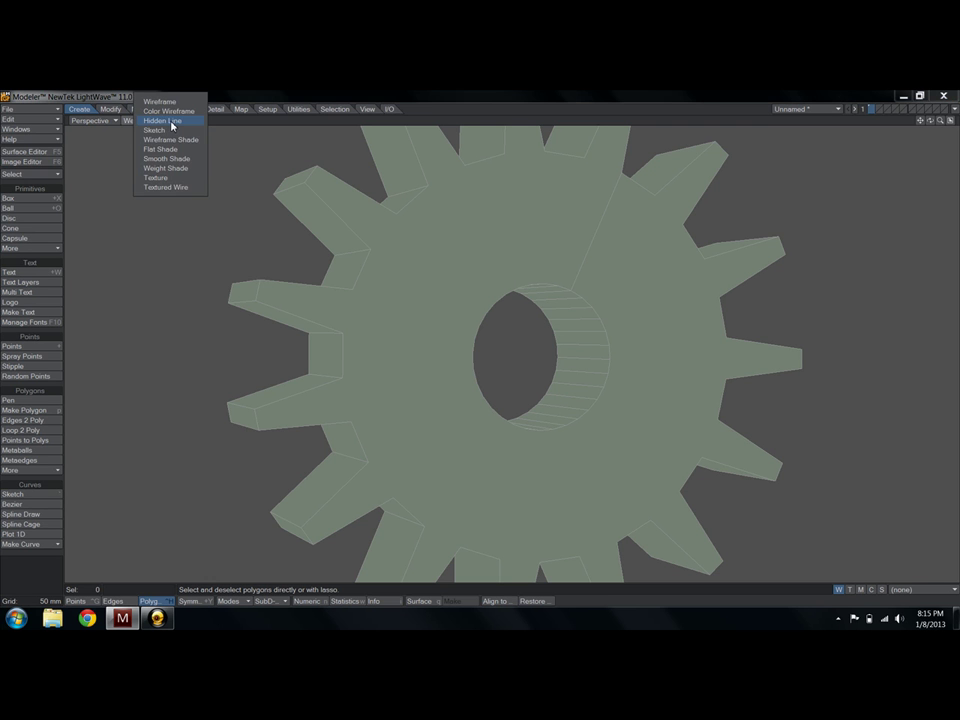
{"action": "left_click", "coordinate": [182, 180]}
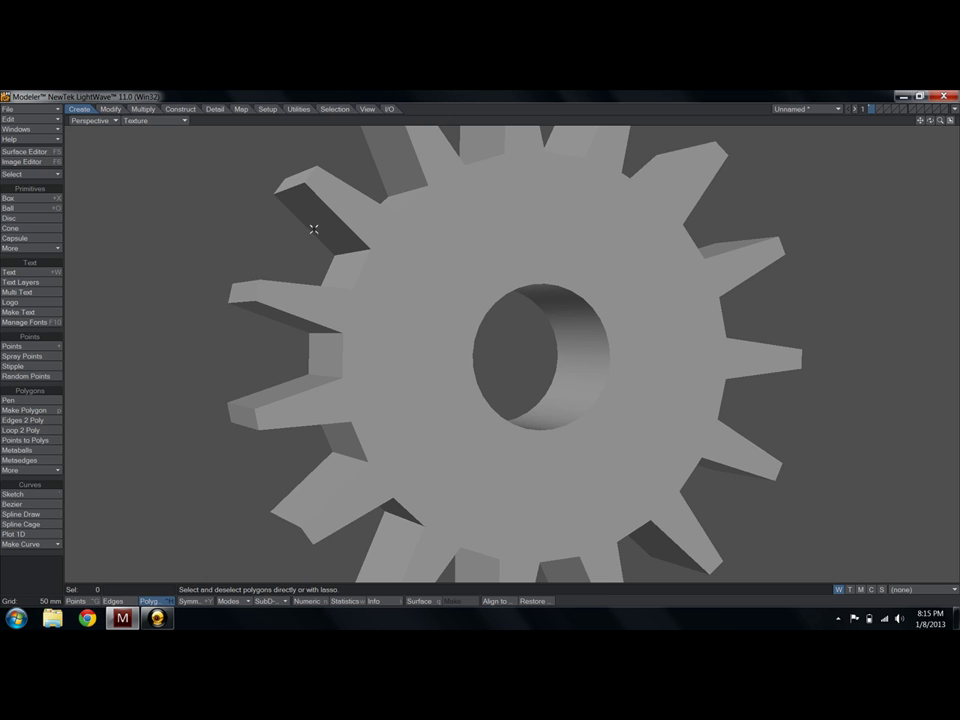
{"action": "key", "text": "a"}
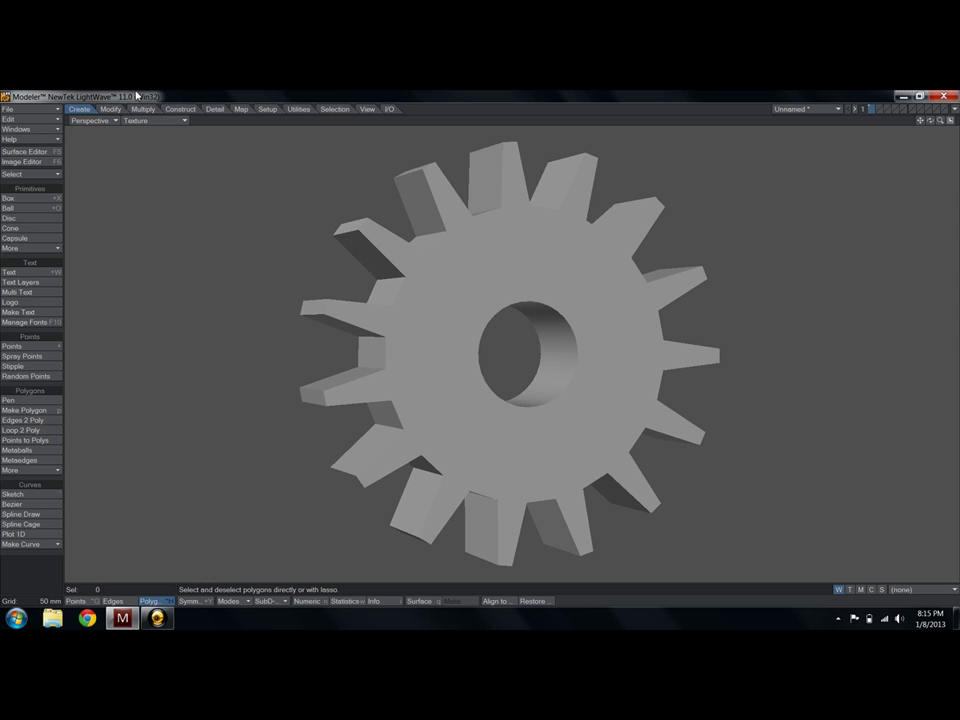
Try Textured Wire, Wireframe, Smooth Shade and Sketch, settling on Flat Shade with nothing selected
{"action": "left_click", "coordinate": [150, 120]}
{"action": "left_click", "coordinate": [140, 188]}
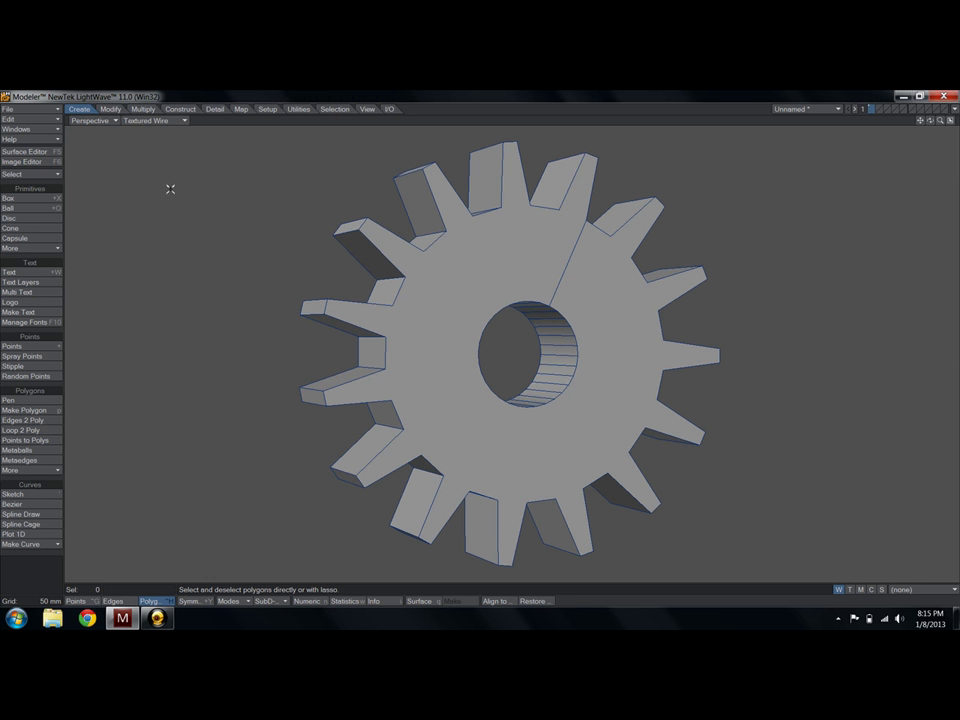
{"action": "left_click", "coordinate": [171, 119]}
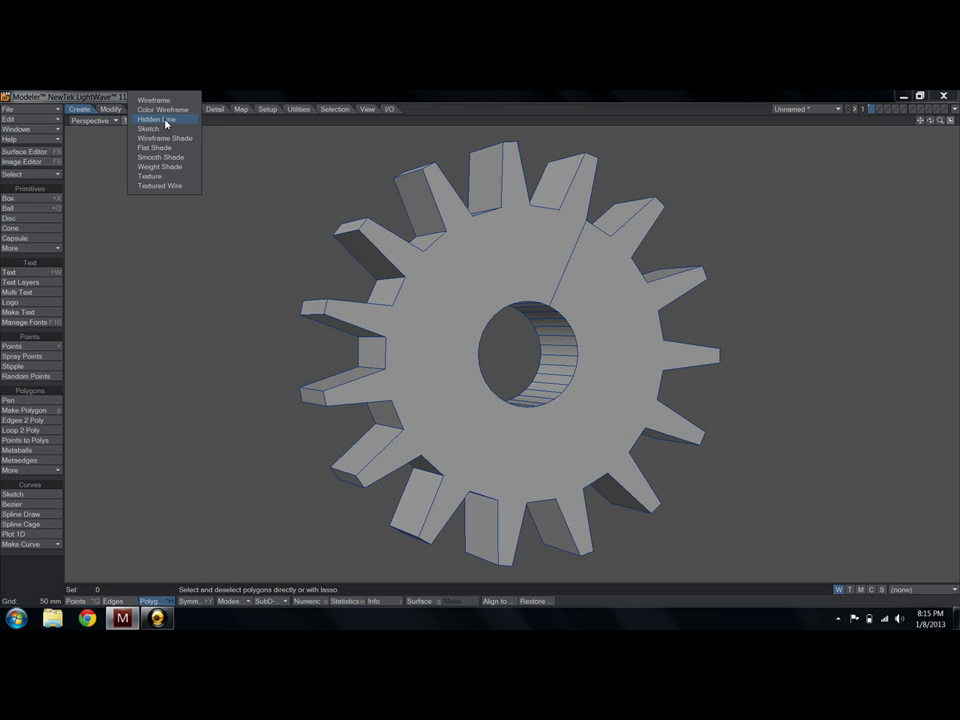
{"action": "left_click", "coordinate": [150, 97]}
{"action": "left_click", "coordinate": [163, 122]}
{"action": "left_click", "coordinate": [167, 186]}
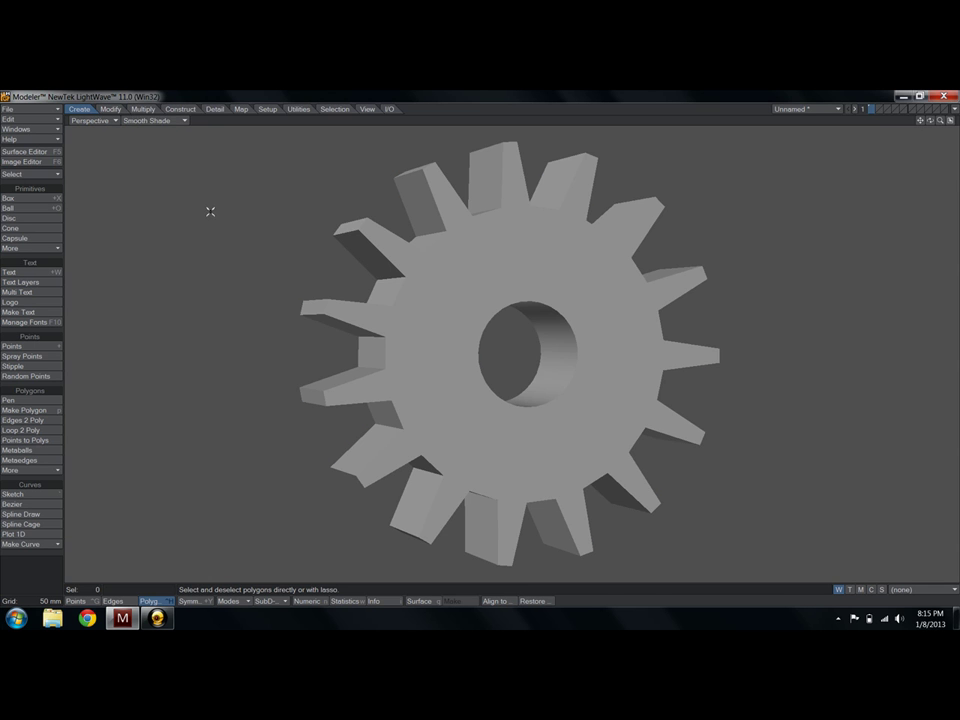
{"action": "left_click", "coordinate": [156, 120]}
{"action": "left_click", "coordinate": [147, 148]}
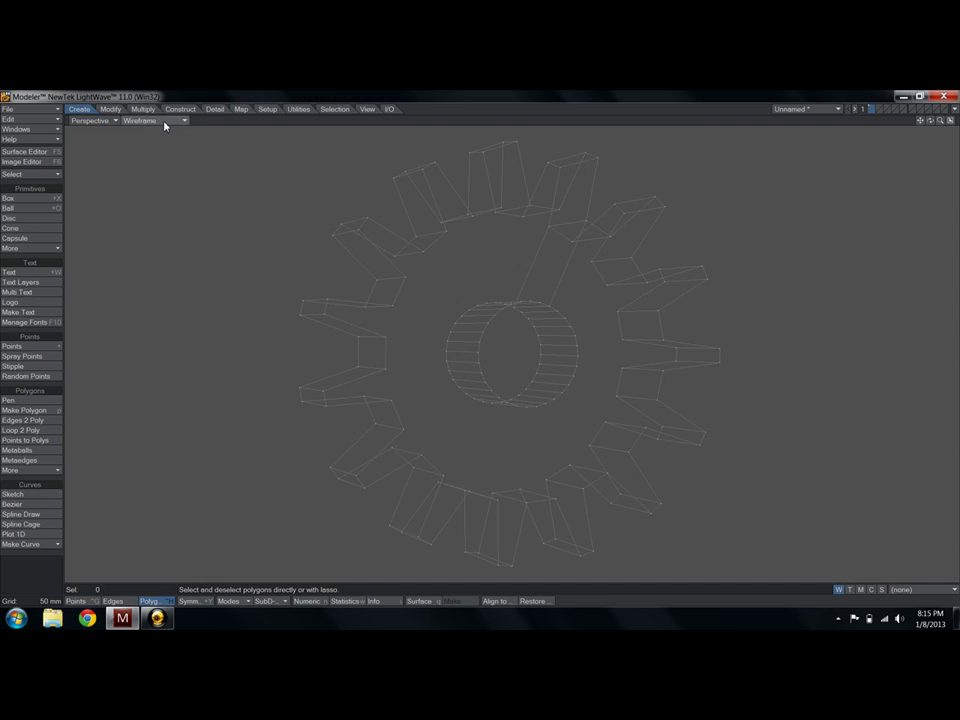
{"action": "left_click", "coordinate": [160, 121]}
{"action": "left_click", "coordinate": [165, 168]}
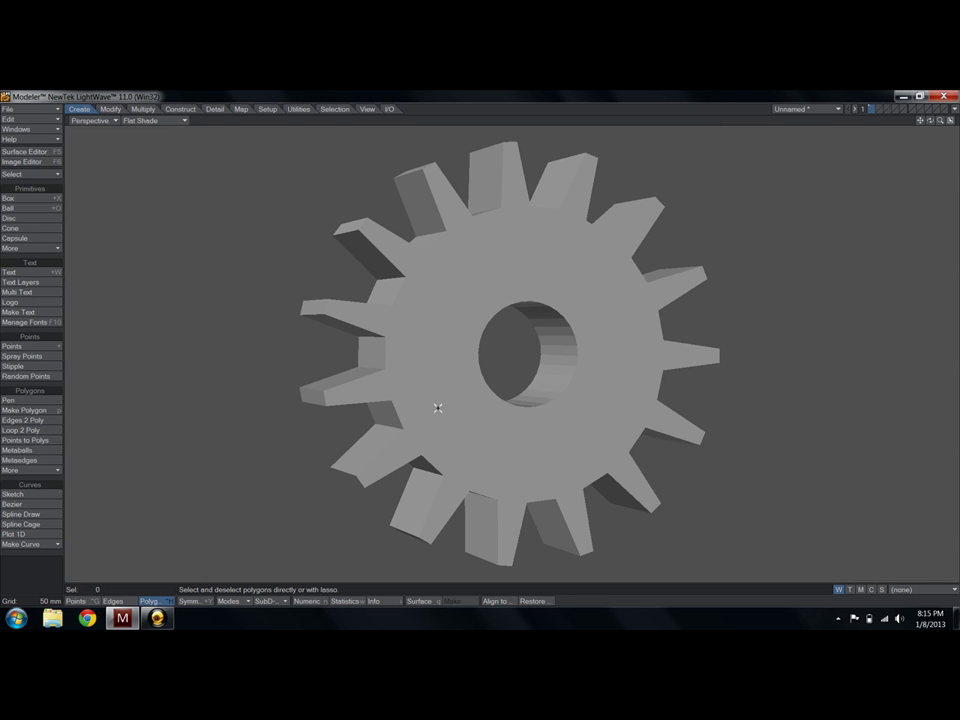
{"action": "mouse_move", "coordinate": [554, 338]}
{"action": "left_mouse_down"}
{"action": "mouse_move", "coordinate": [559, 379]}
{"action": "mouse_move", "coordinate": [562, 346]}
{"action": "left_mouse_up"}
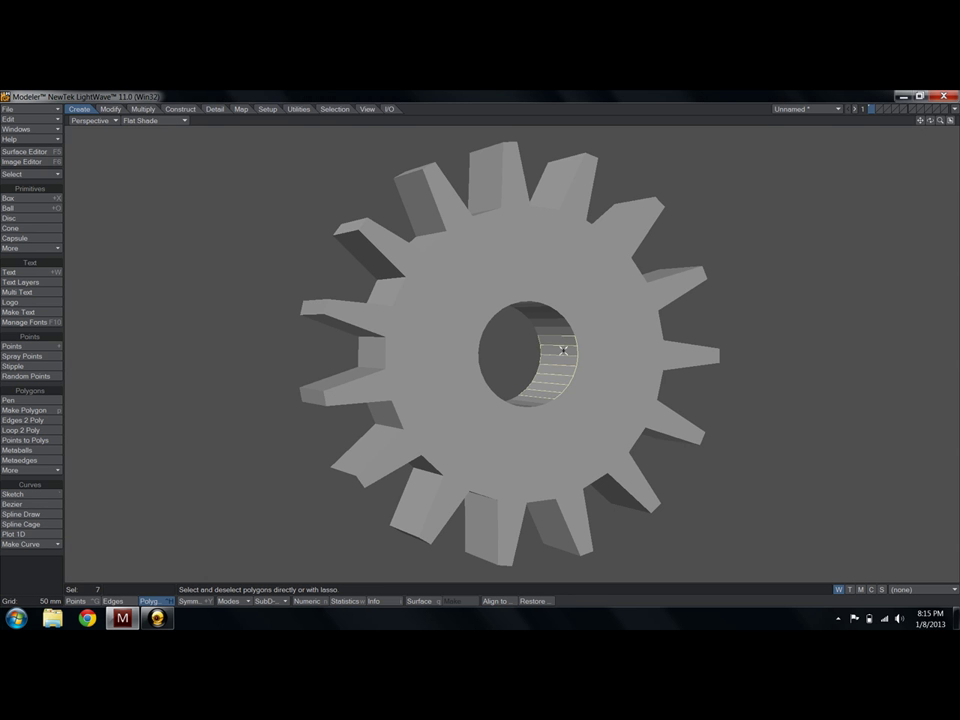
{"action": "key", "text": "/"}
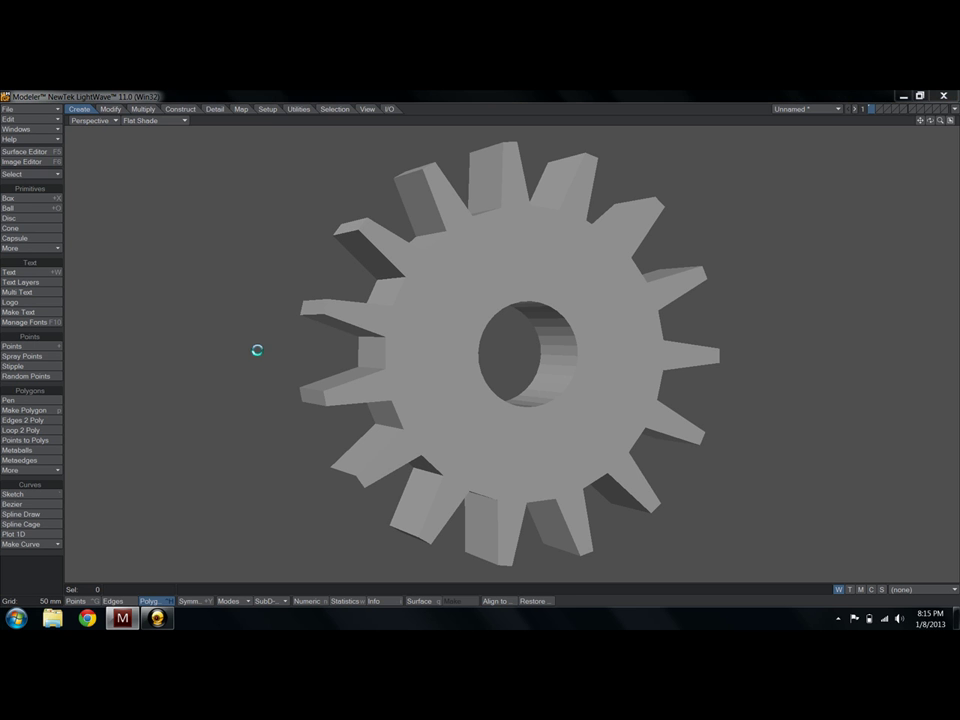
Turn on Show Grid in Display Options and orbit to view the gear from above
{"action": "key", "text": "d"}
{"action": "left_click_drag", "start_coordinate": [458, 224], "coordinate": [178, 157]}
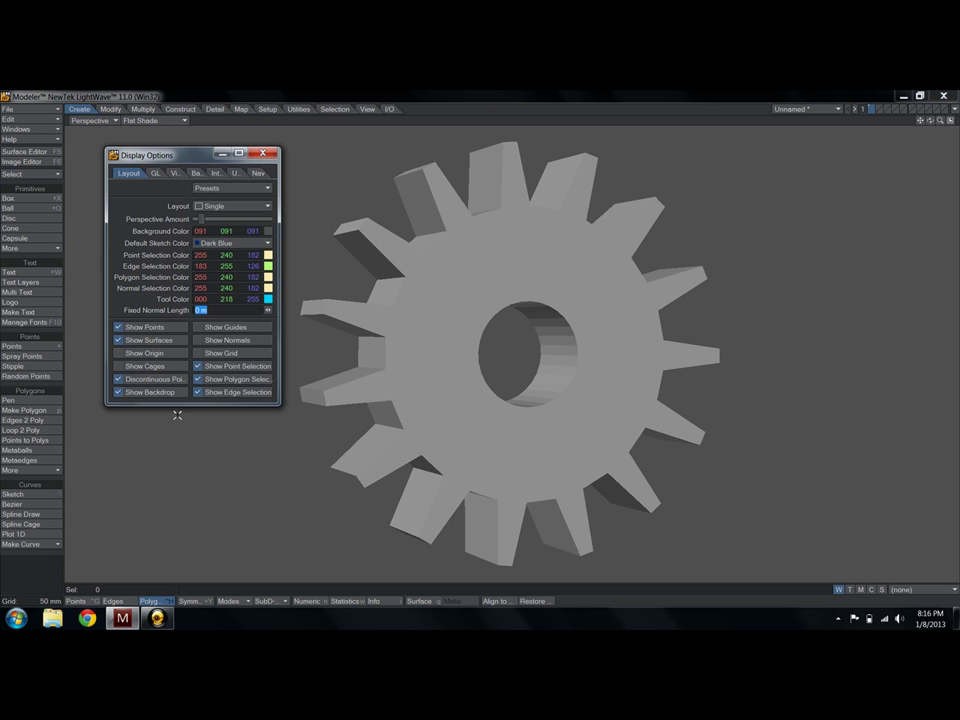
{"action": "left_click", "coordinate": [222, 356]}
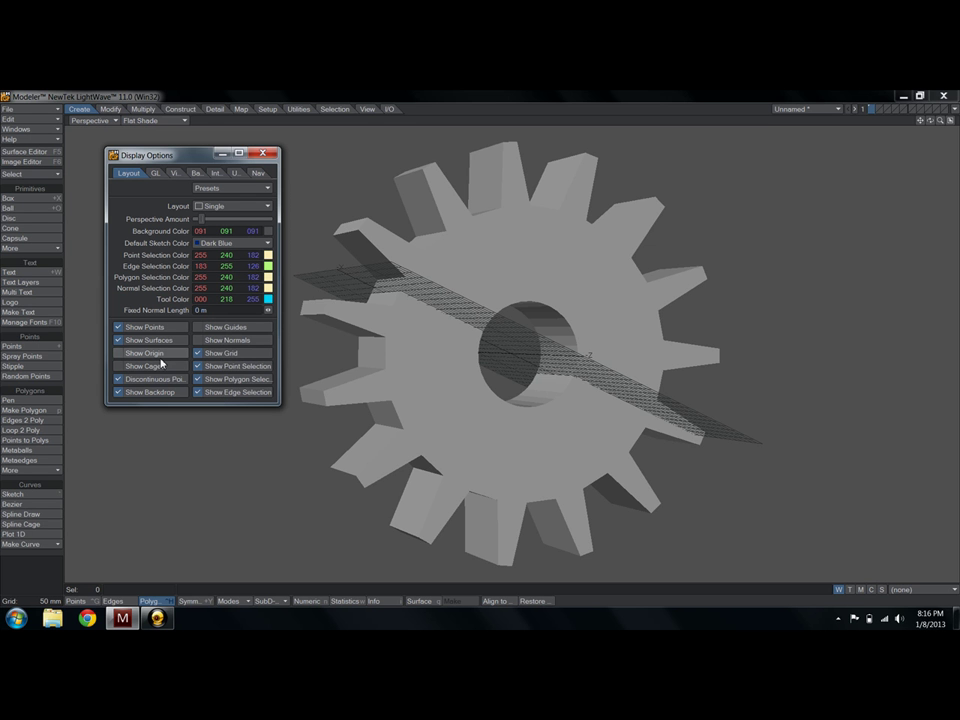
{"action": "mouse_move", "coordinate": [521, 317]}
{"action": "left_mouse_down", "text": "alt"}
{"action": "mouse_move", "coordinate": [446, 416]}
{"action": "mouse_move", "coordinate": [516, 328]}
{"action": "mouse_move", "coordinate": [512, 319]}
{"action": "left_mouse_up", "text": "alt"}
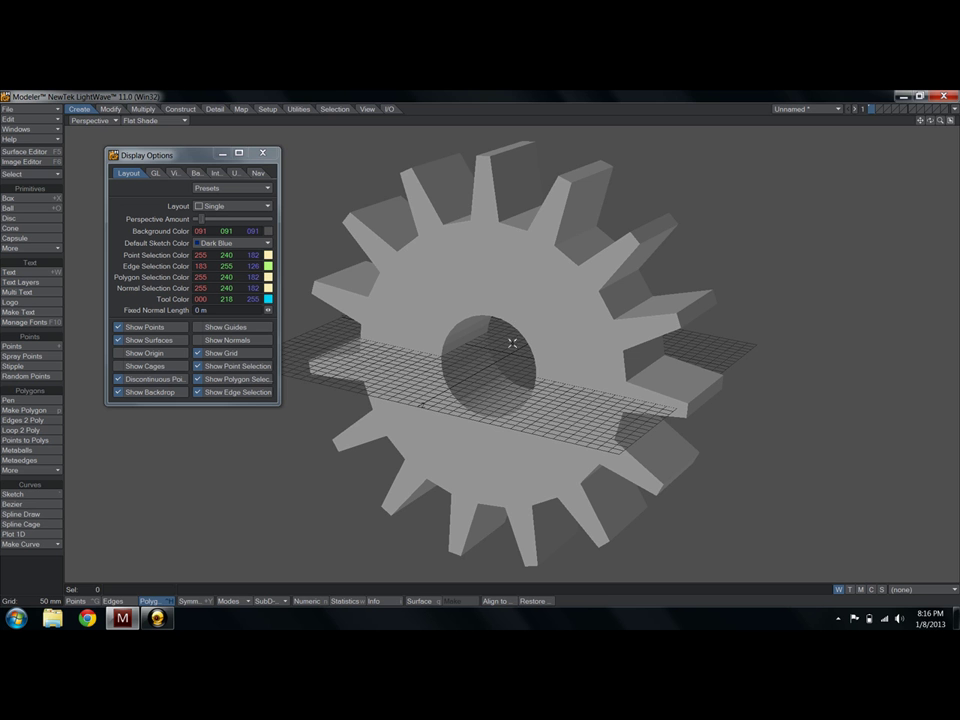
{"action": "left_click_drag", "start_coordinate": [506, 364], "coordinate": [468, 364], "text": "ctrl+alt"}
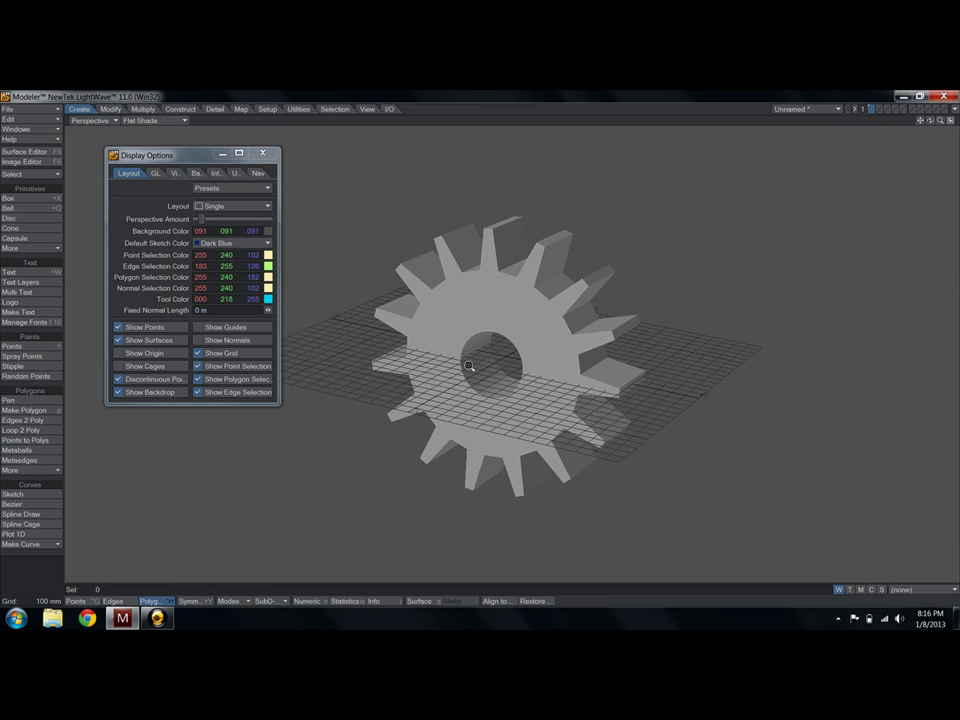
Toggle Show Origin on and off, leave Show Grid on, and close Display Options
{"action": "left_click", "coordinate": [210, 353]}
{"action": "left_click", "coordinate": [145, 353]}
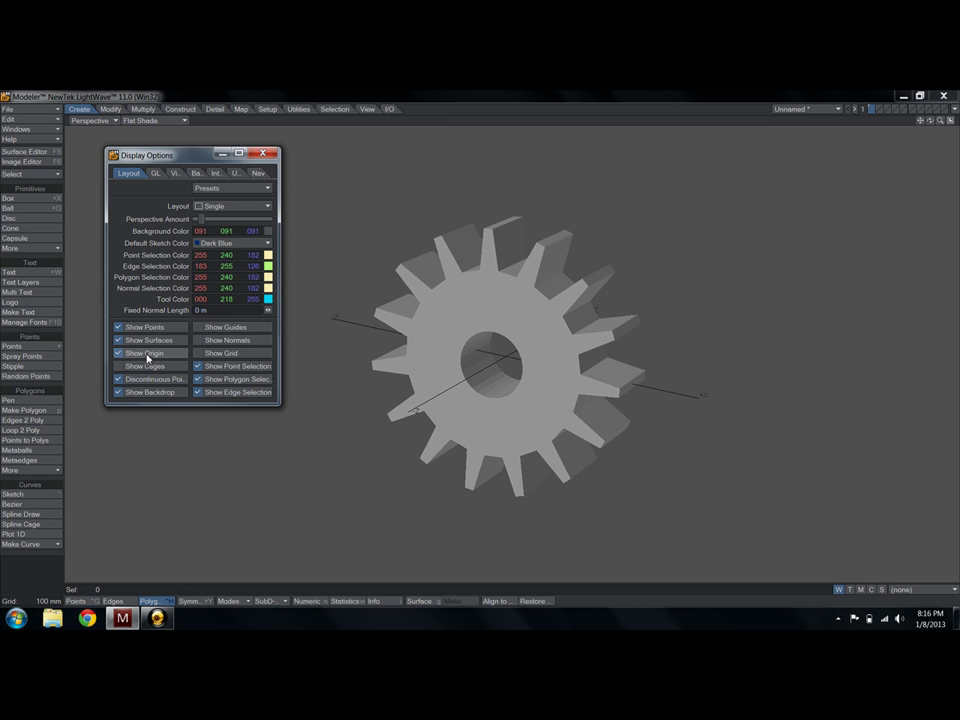
{"action": "left_click", "coordinate": [145, 353]}
{"action": "left_click", "coordinate": [221, 353]}
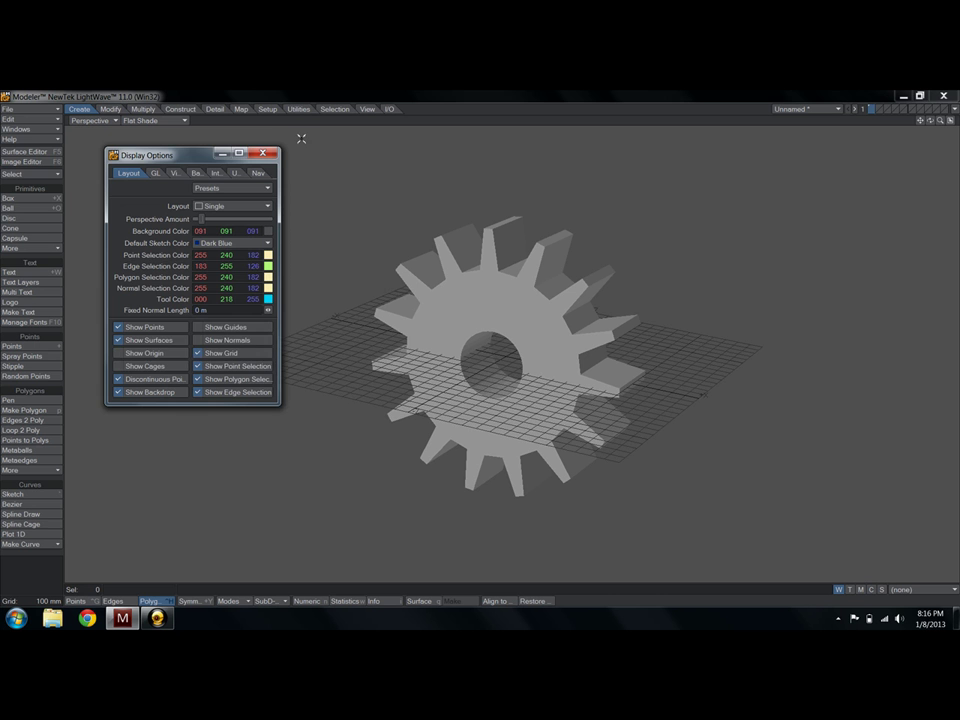
{"action": "left_click", "coordinate": [270, 156]}
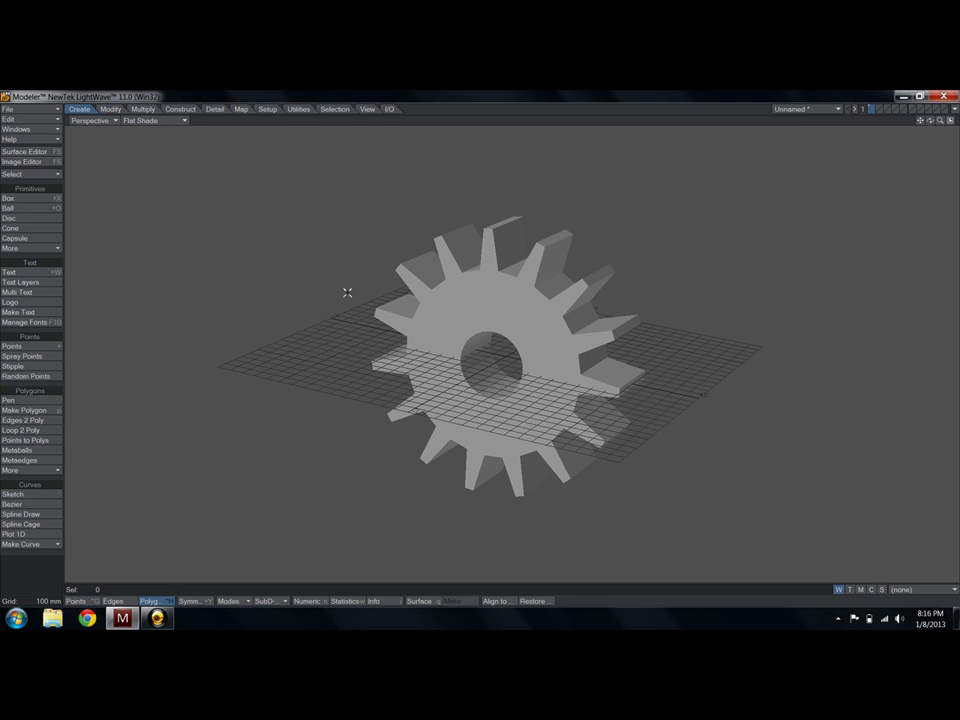
Delete the gear and create a default ball primitive at the grid origin
{"action": "key", "text": "Delete"}
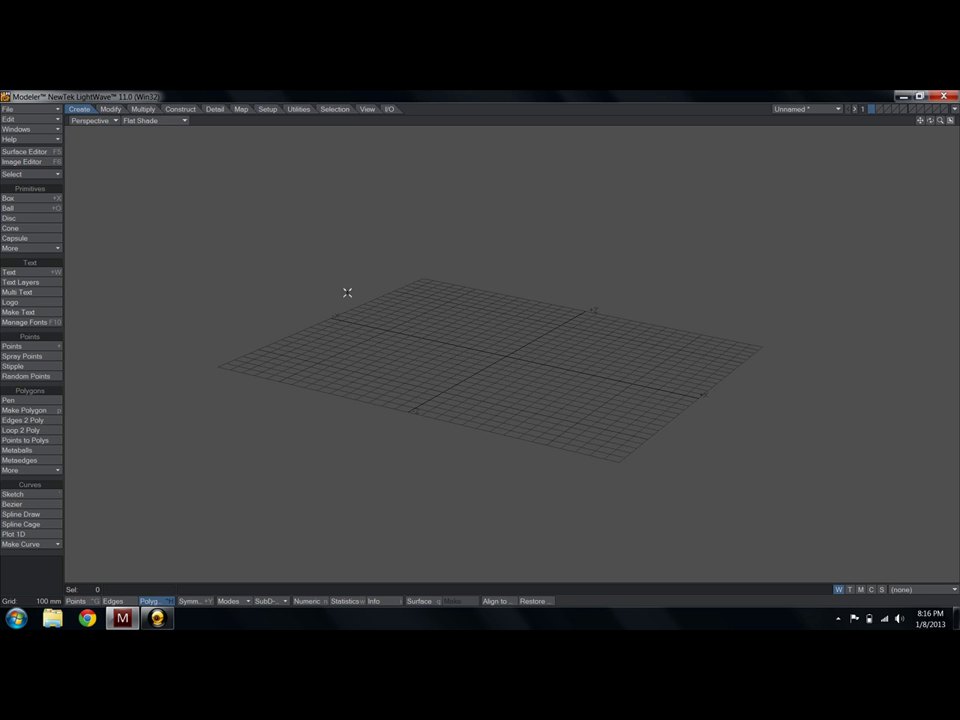
{"action": "left_click_drag", "start_coordinate": [347, 292], "coordinate": [437, 390], "text": "alt"}
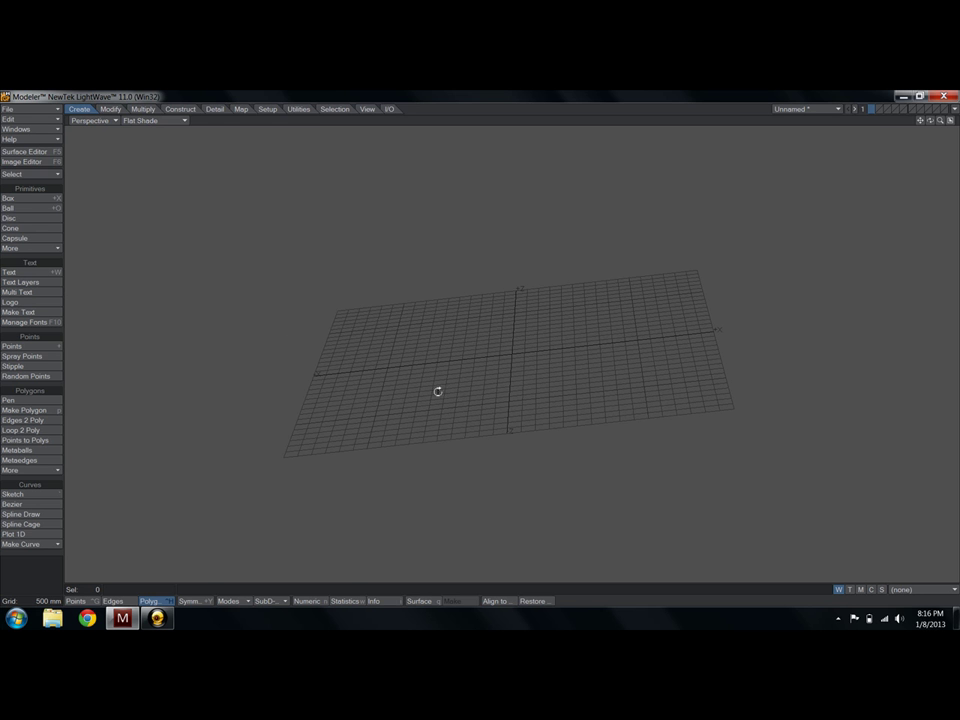
{"action": "left_click", "coordinate": [28, 209]}
{"action": "key", "text": "n"}
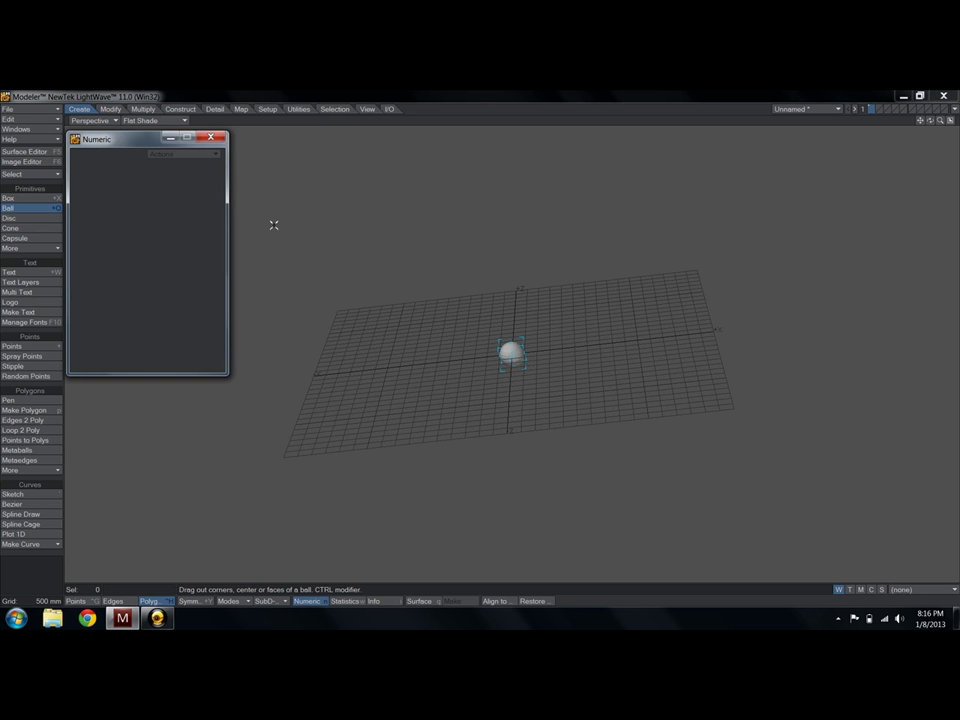
{"action": "left_click", "coordinate": [211, 138]}
{"action": "key", "text": "space"}
Zoom in and out on the ball to watch the grid readout change, then fit it to view
{"action": "left_click_drag", "start_coordinate": [334, 210], "coordinate": [519, 409], "text": "alt"}
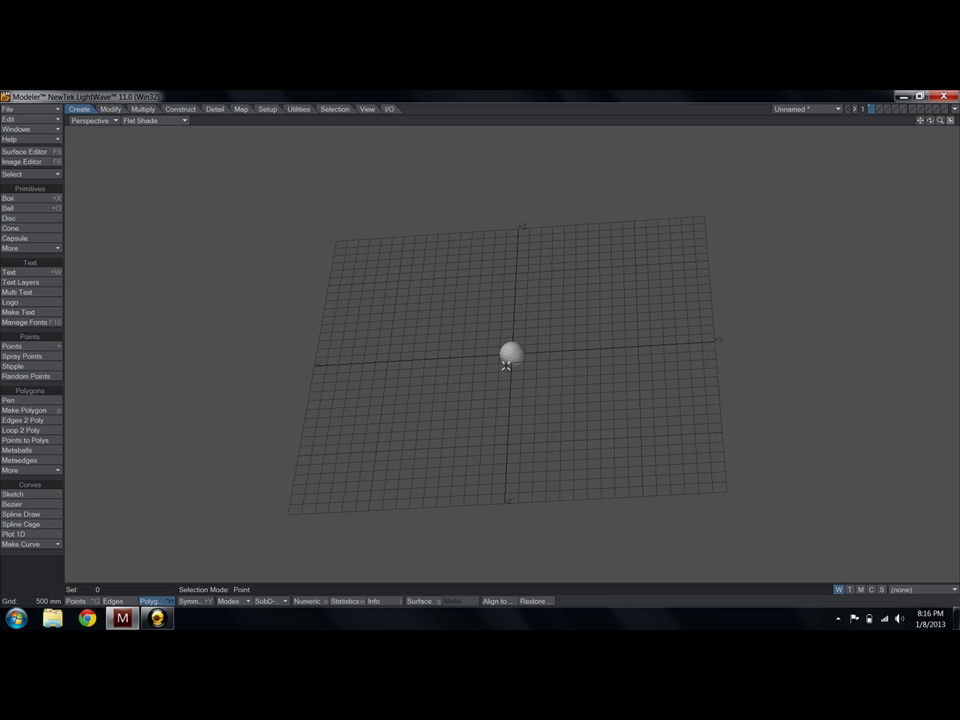
{"action": "left_click_drag", "start_coordinate": [502, 362], "coordinate": [520, 413], "text": "alt"}
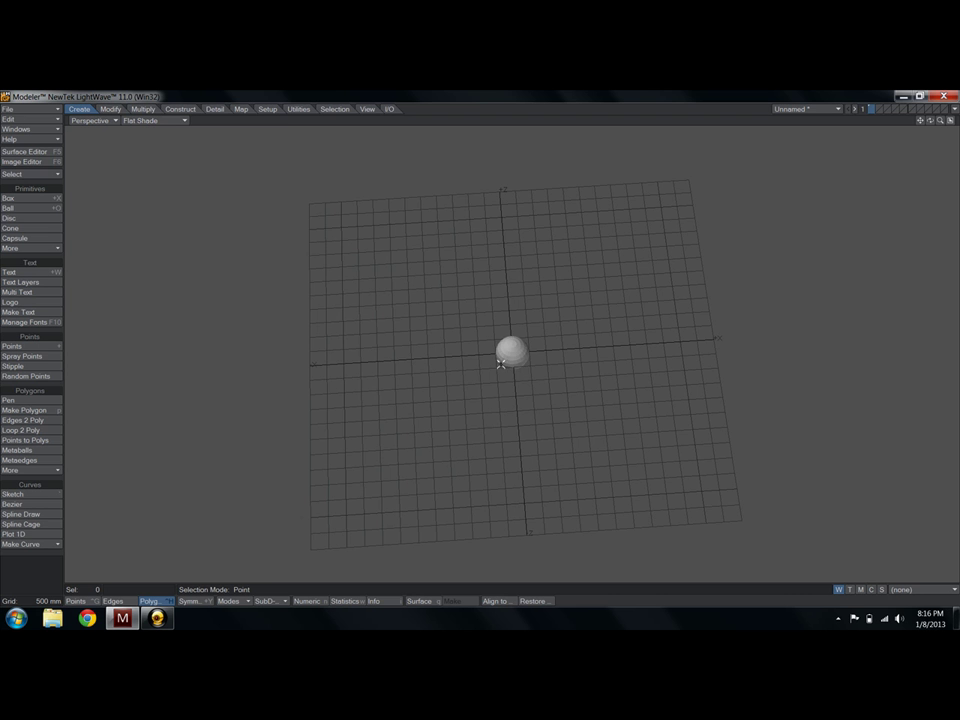
{"action": "left_click_drag", "start_coordinate": [514, 353], "coordinate": [551, 354], "text": "ctrl+alt"}
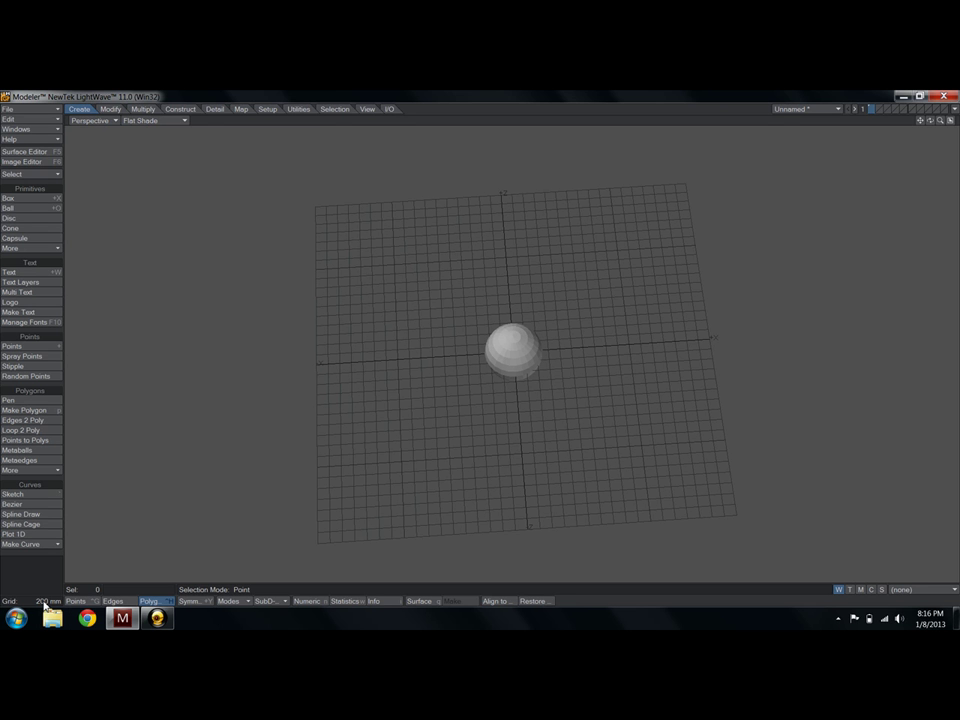
{"action": "left_click_drag", "start_coordinate": [484, 358], "coordinate": [456, 364], "text": "ctrl+alt"}
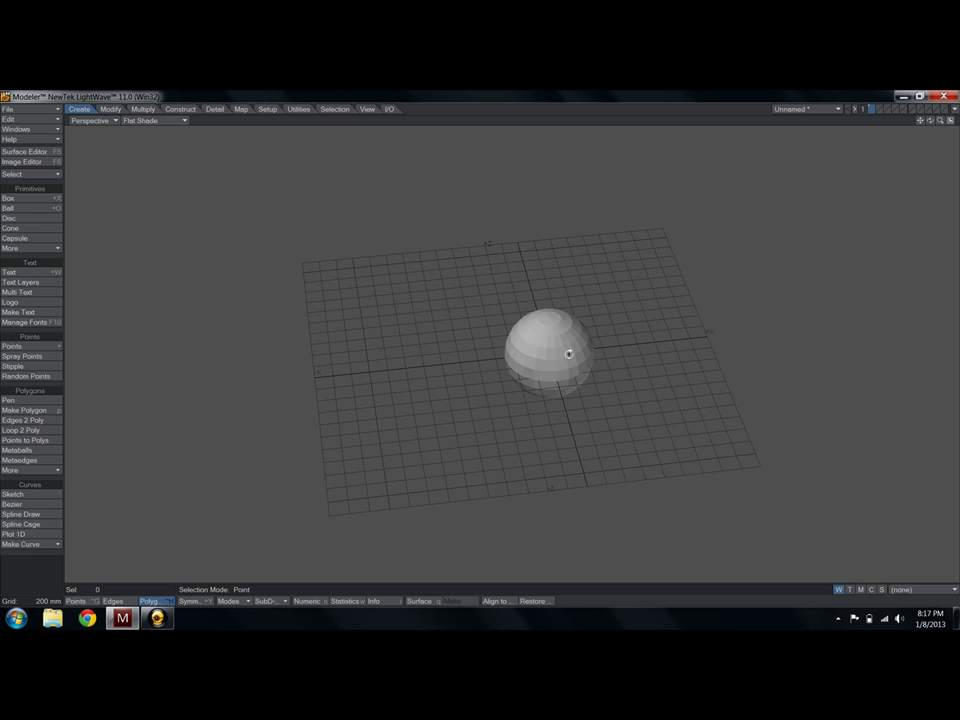
{"action": "left_click_drag", "start_coordinate": [568, 351], "coordinate": [421, 385], "text": "ctrl+alt"}
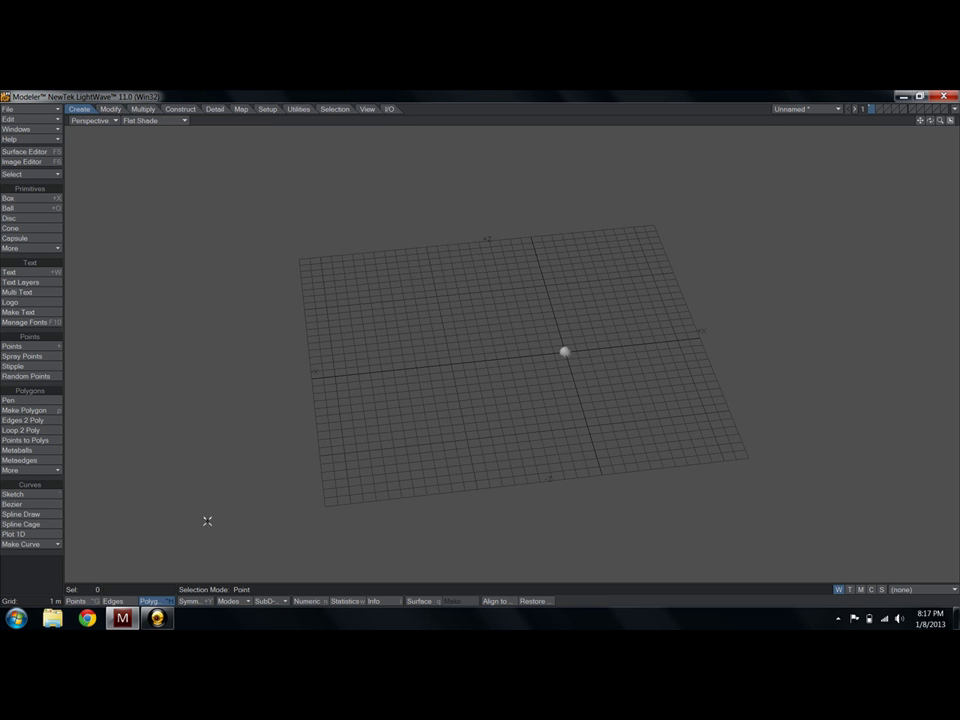
{"action": "key", "text": "a"}
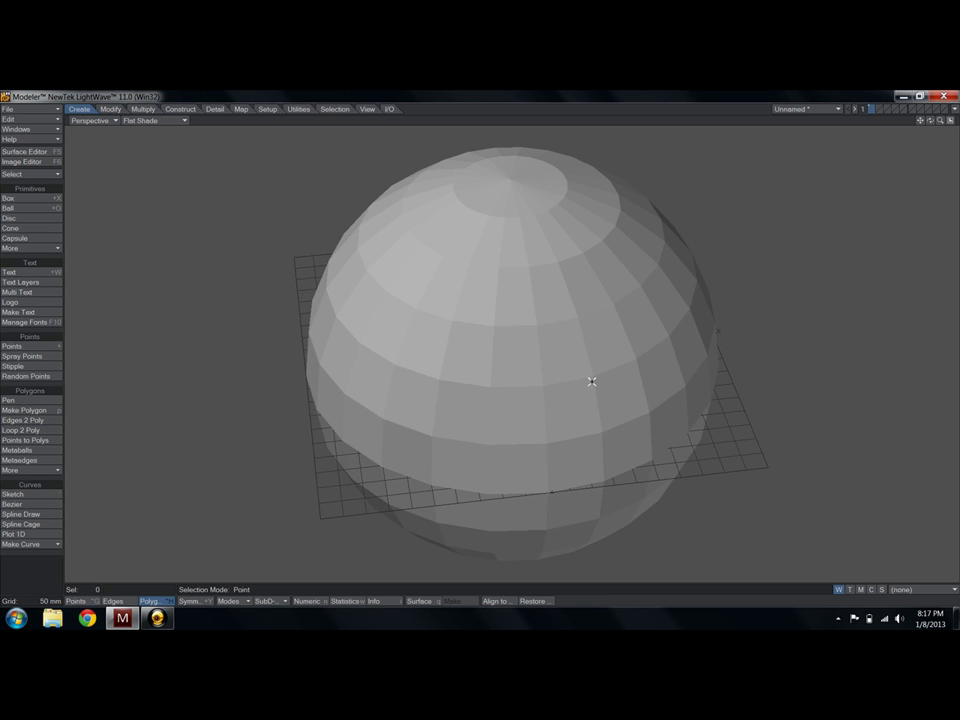